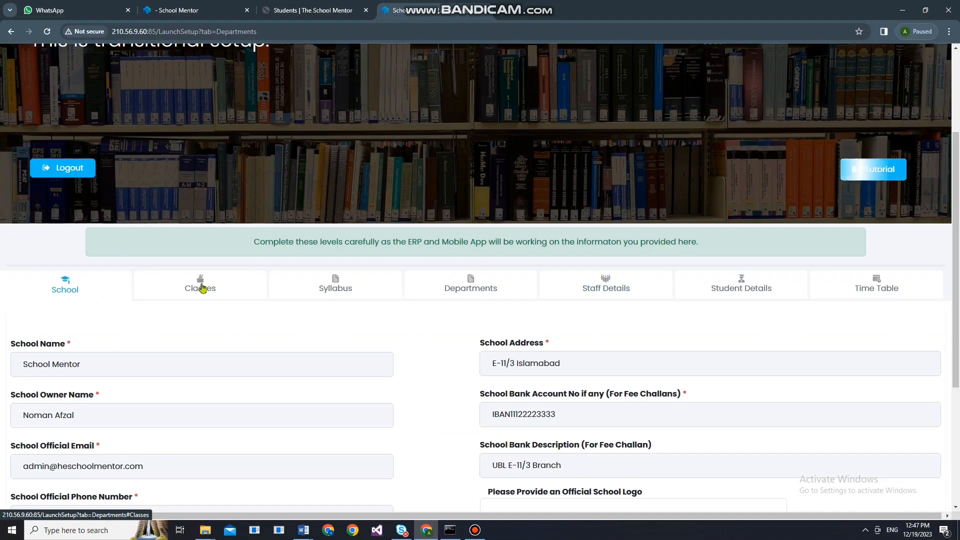
Review the Classes, Syllabus and Departments setup sections, including the designations listed under the Administration department.
{"action": "left_click", "coordinate": [203, 287]}
{"action": "scroll", "coordinate": [200, 286], "scroll_direction": "down", "scroll_amount": 1}
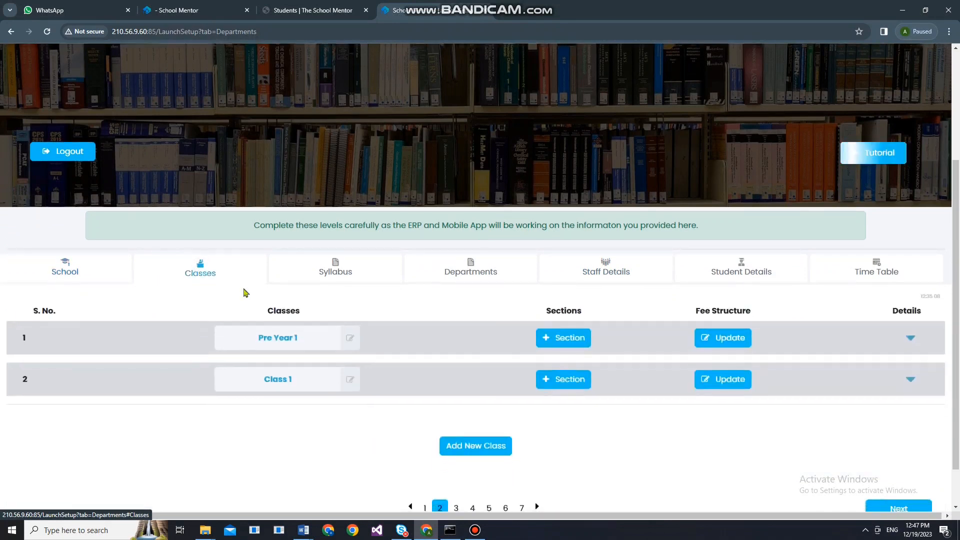
{"action": "left_click", "coordinate": [341, 274]}
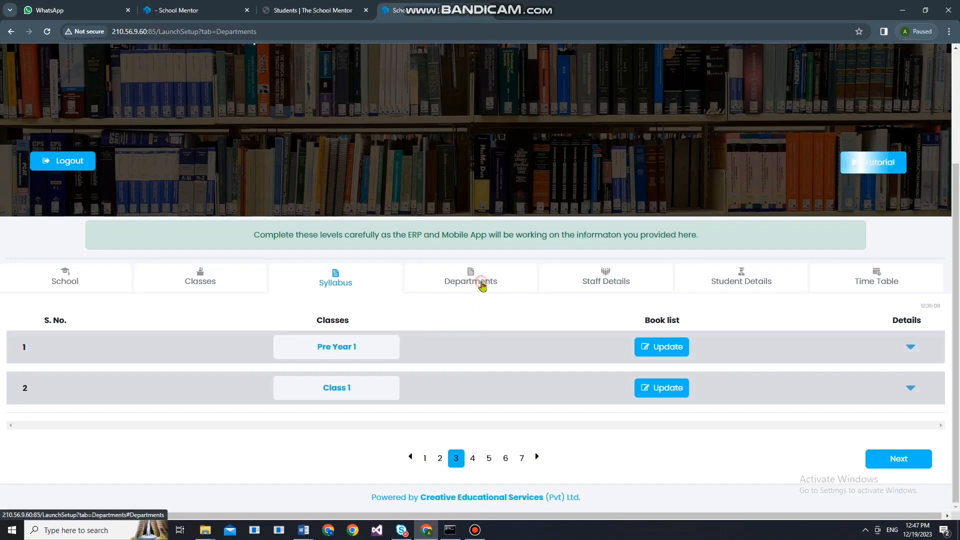
{"action": "left_click", "coordinate": [480, 282]}
{"action": "left_click", "coordinate": [910, 347]}
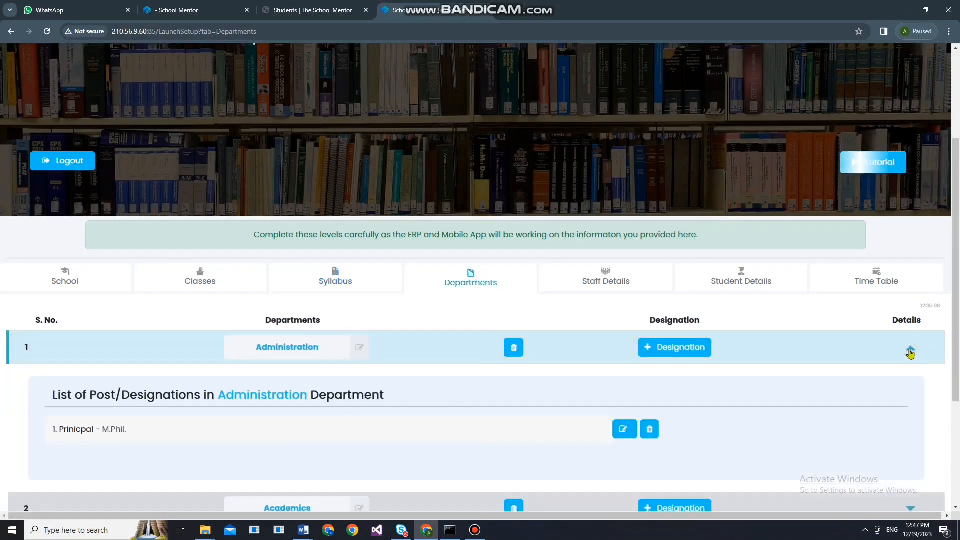
{"action": "scroll", "coordinate": [910, 350], "scroll_direction": "down", "scroll_amount": 2}
{"action": "left_click", "coordinate": [911, 317]}
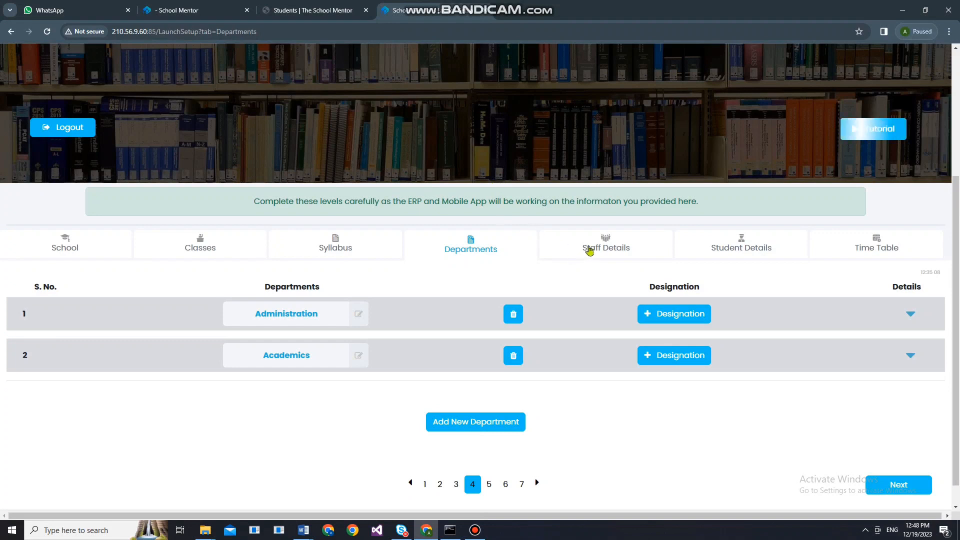
Go to the staff details and expand the existing employee's record to check it, closing it again.
{"action": "left_click", "coordinate": [590, 249]}
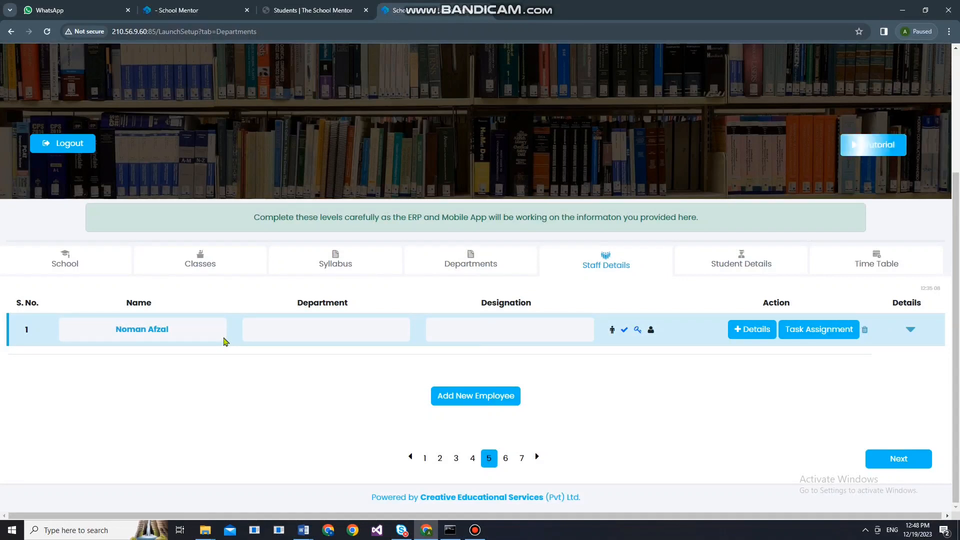
{"action": "mouse_move", "coordinate": [437, 4]}
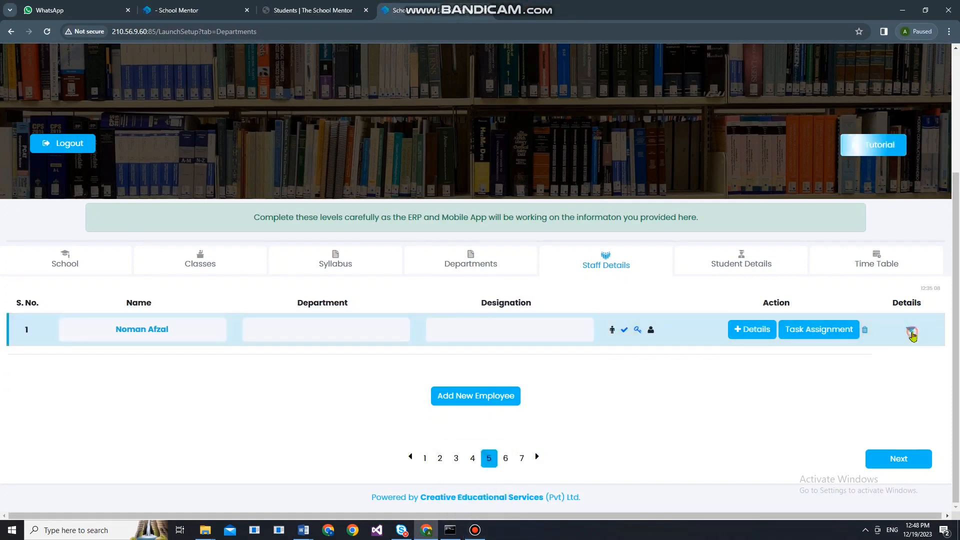
{"action": "left_click", "coordinate": [911, 333]}
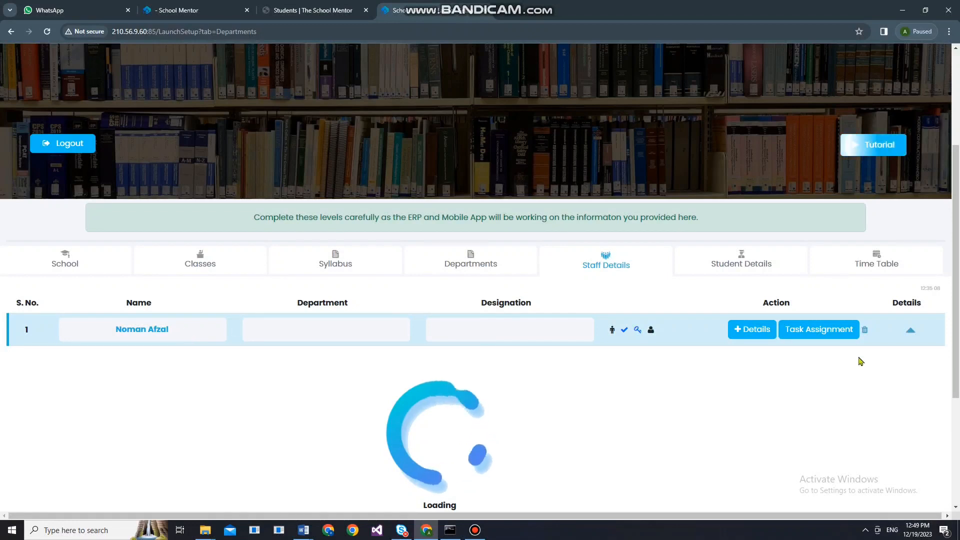
{"action": "left_click", "coordinate": [911, 332]}
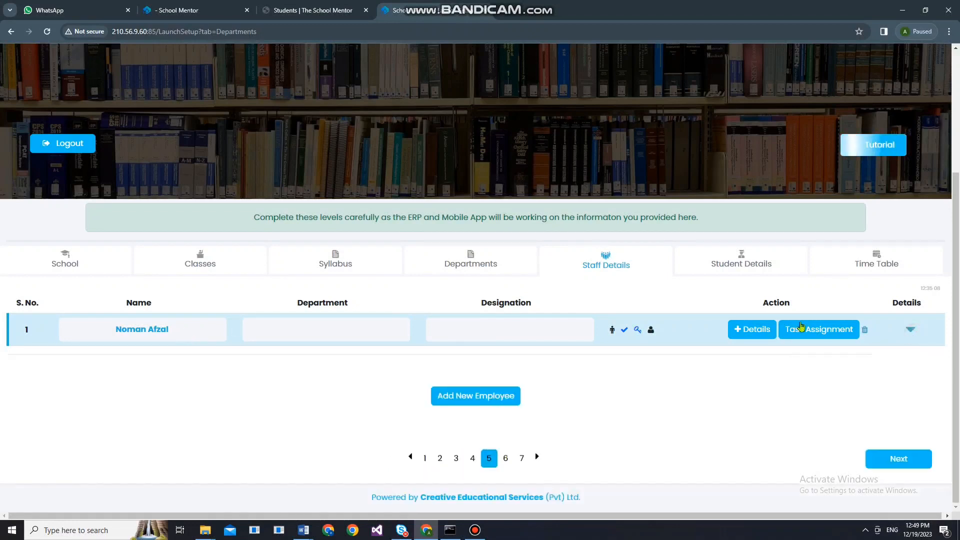
Open the existing employee's employment details form and fill in the father's name with the saved suggestion.
{"action": "left_click", "coordinate": [749, 331]}
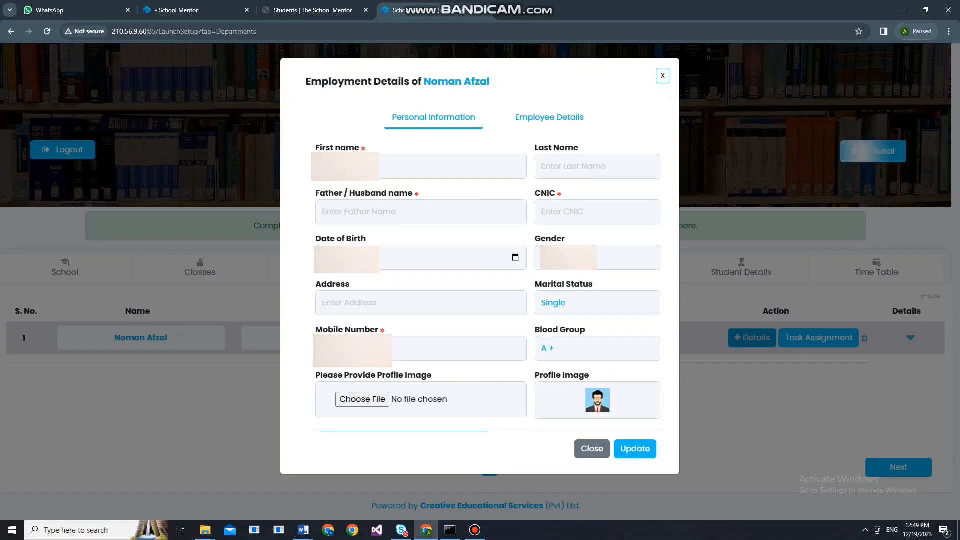
{"action": "left_click", "coordinate": [421, 348]}
{"action": "left_click", "coordinate": [401, 208]}
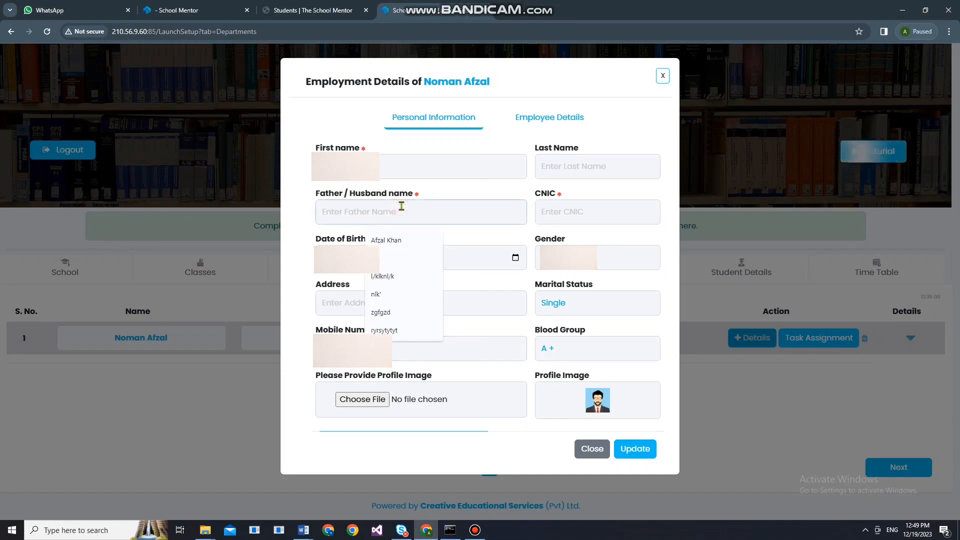
{"action": "left_click", "coordinate": [397, 245]}
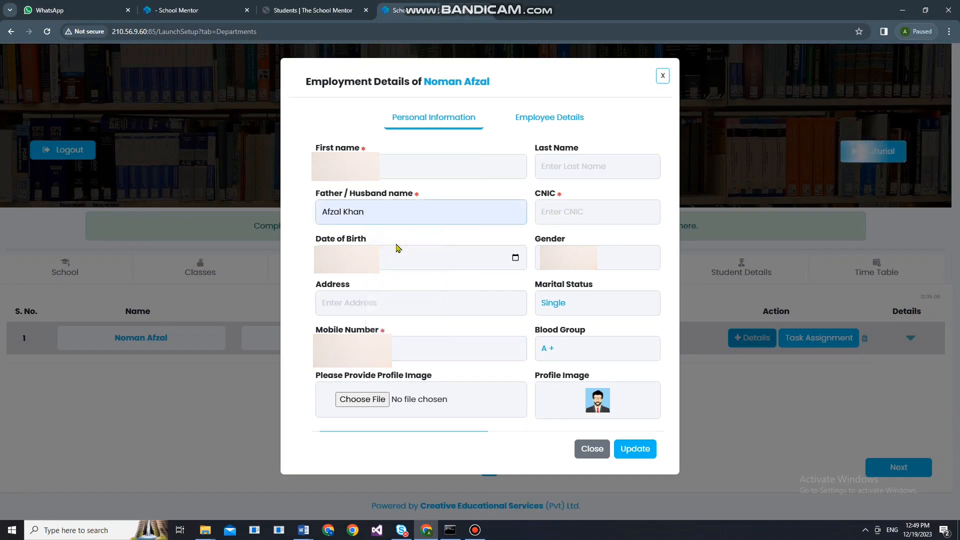
Look through the date of birth, gender and address fields of the employee's personal information.
{"action": "left_click", "coordinate": [398, 257]}
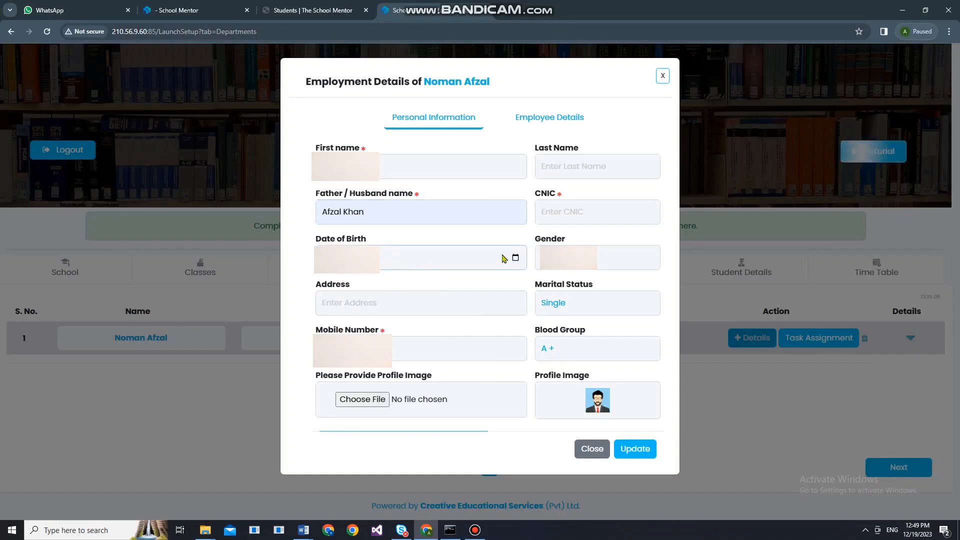
{"action": "left_click", "coordinate": [515, 259]}
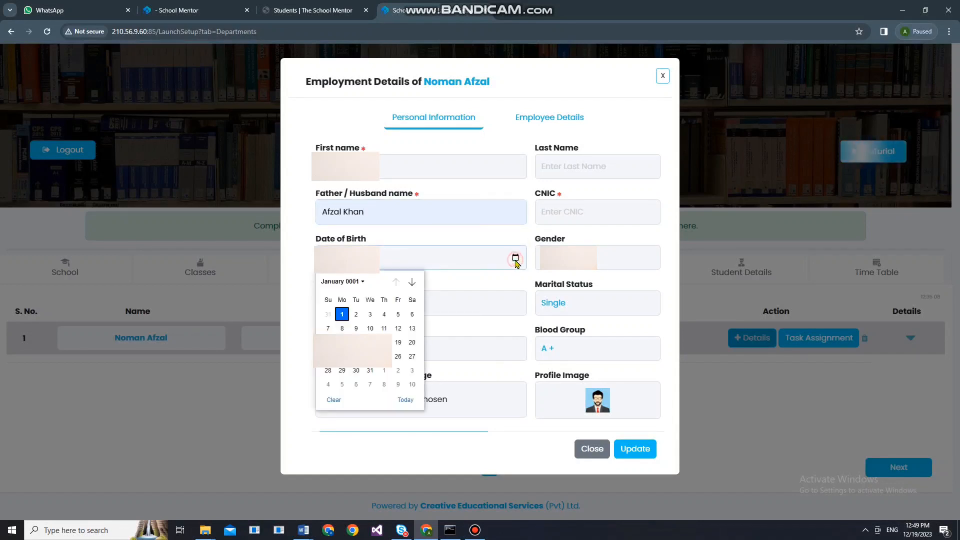
{"action": "left_click", "coordinate": [380, 261]}
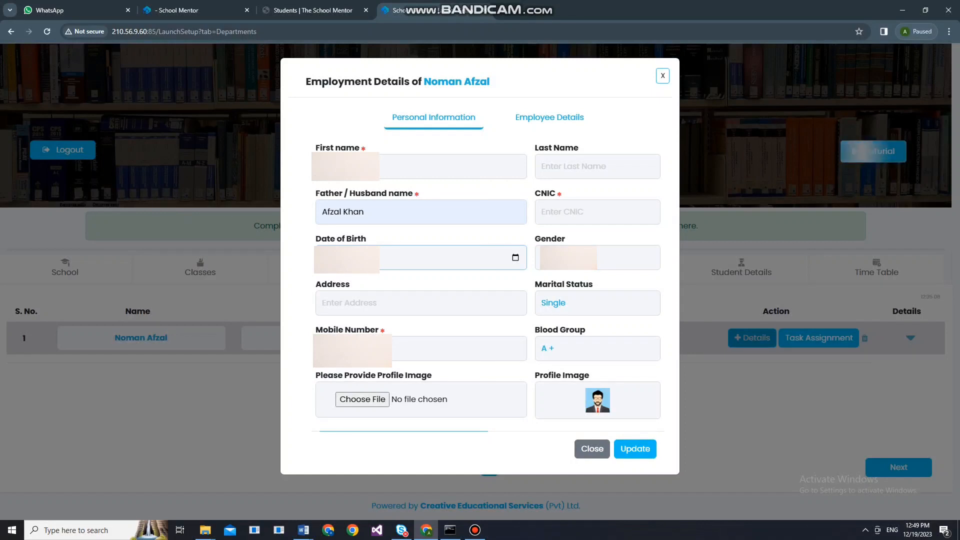
{"action": "left_click", "coordinate": [598, 260]}
{"action": "left_click", "coordinate": [461, 308]}
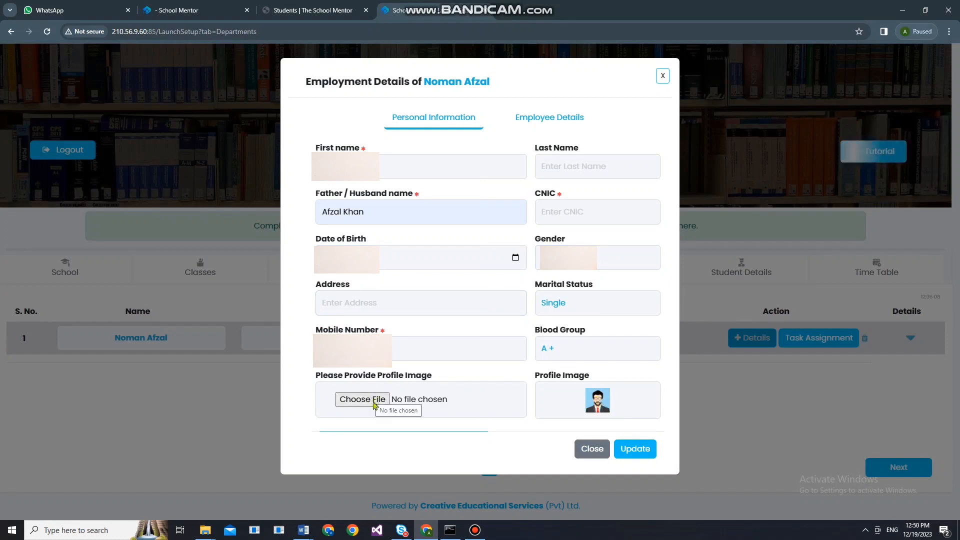
Choose download.jpg as the employee's profile image and try to update the personal information.
{"action": "left_click", "coordinate": [373, 402]}
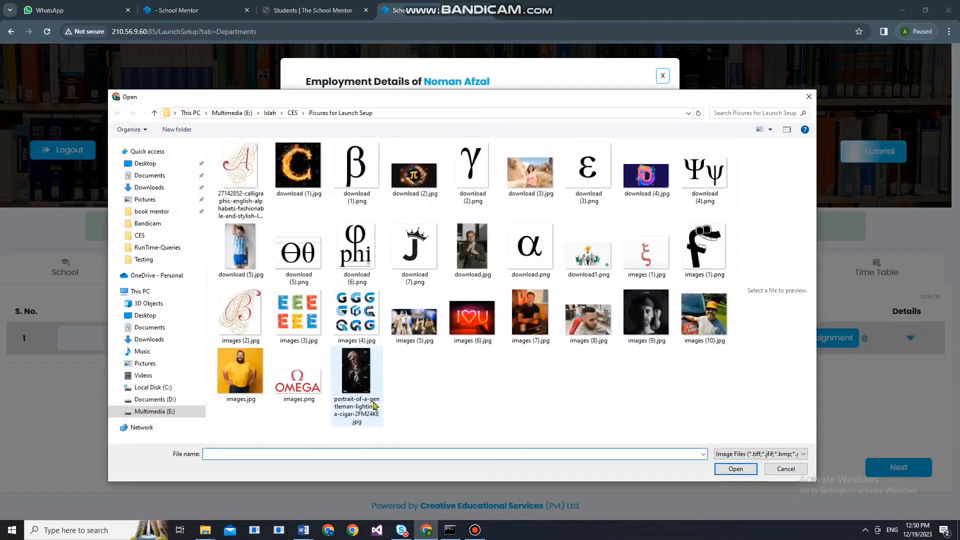
{"action": "double_click", "coordinate": [477, 259]}
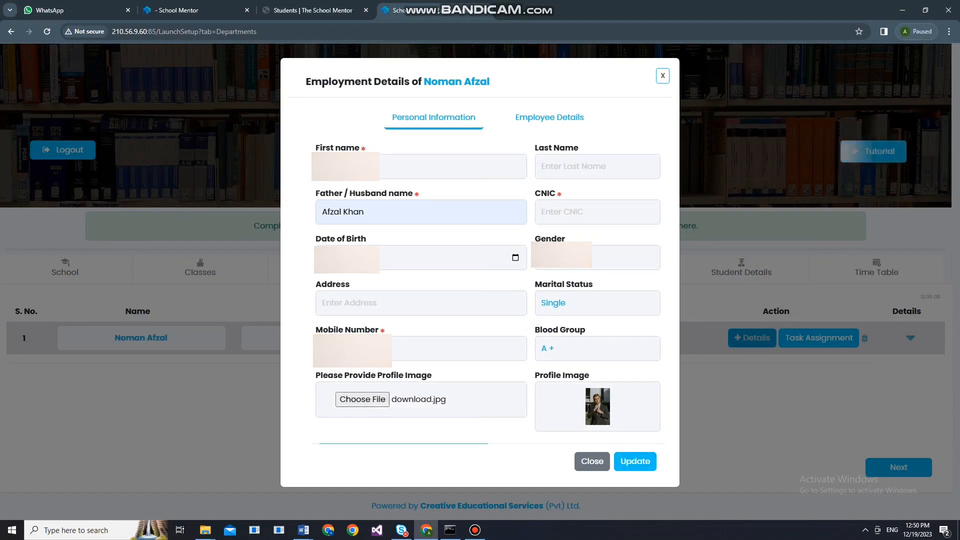
{"action": "left_click", "coordinate": [641, 464]}
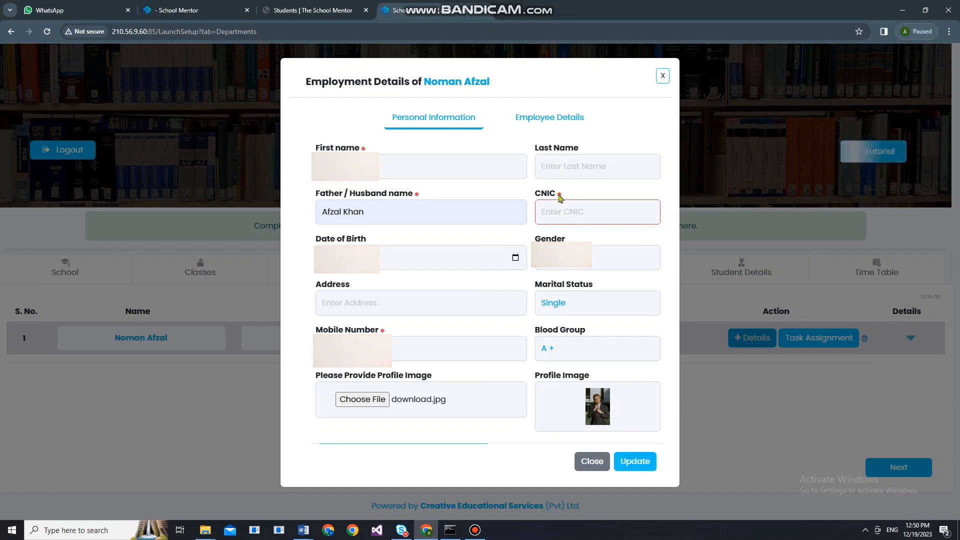
Enter the employee's CNIC number and update the personal information.
{"action": "left_click", "coordinate": [584, 213]}
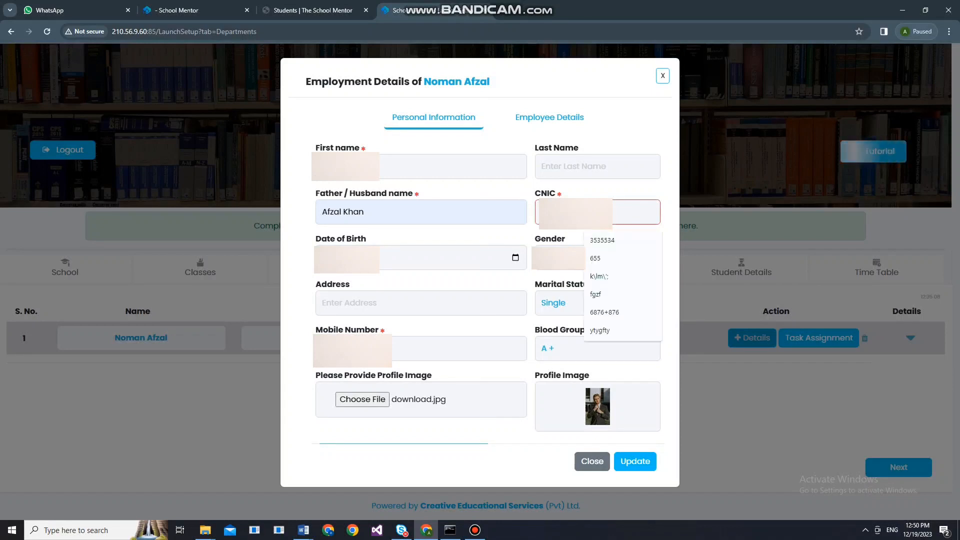
{"action": "type", "text": "3"}
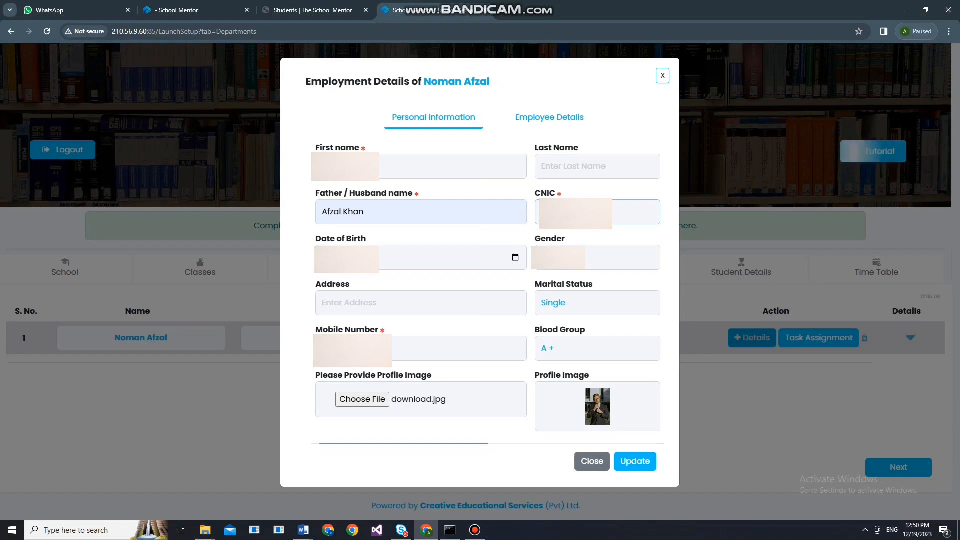
{"action": "left_click", "coordinate": [635, 463]}
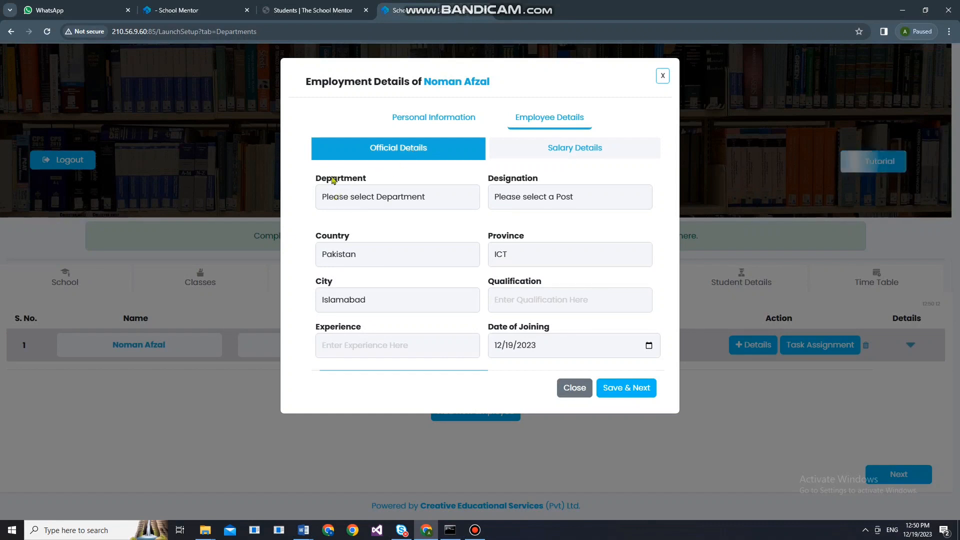
Set the employee's department to Administration and the designation to Prinicpal in the official details.
{"action": "left_click", "coordinate": [353, 206]}
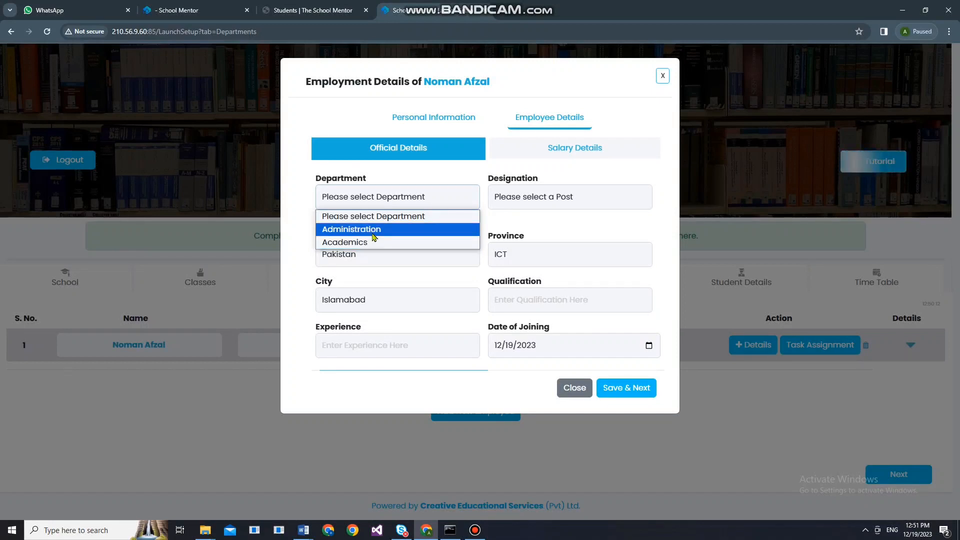
{"action": "left_click", "coordinate": [375, 233]}
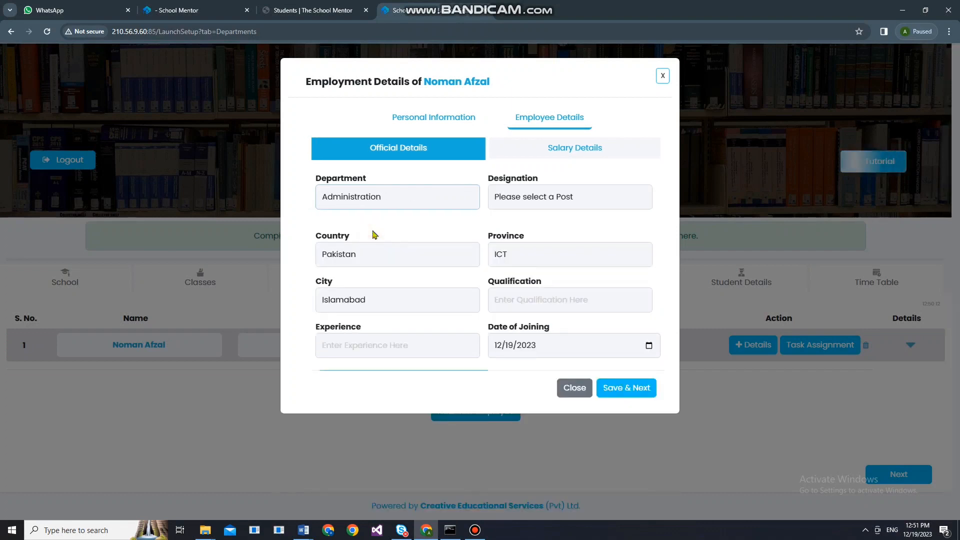
{"action": "left_click", "coordinate": [532, 200]}
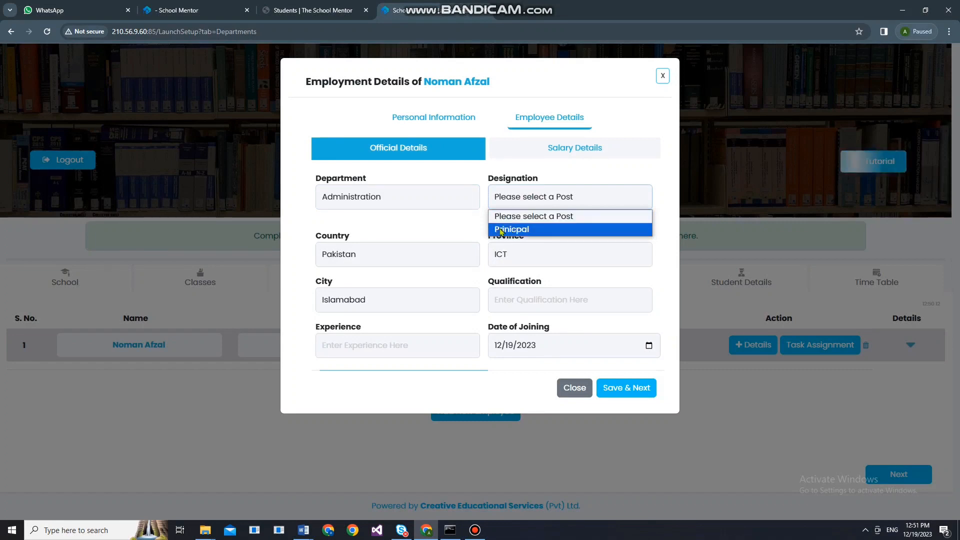
{"action": "left_click", "coordinate": [449, 200]}
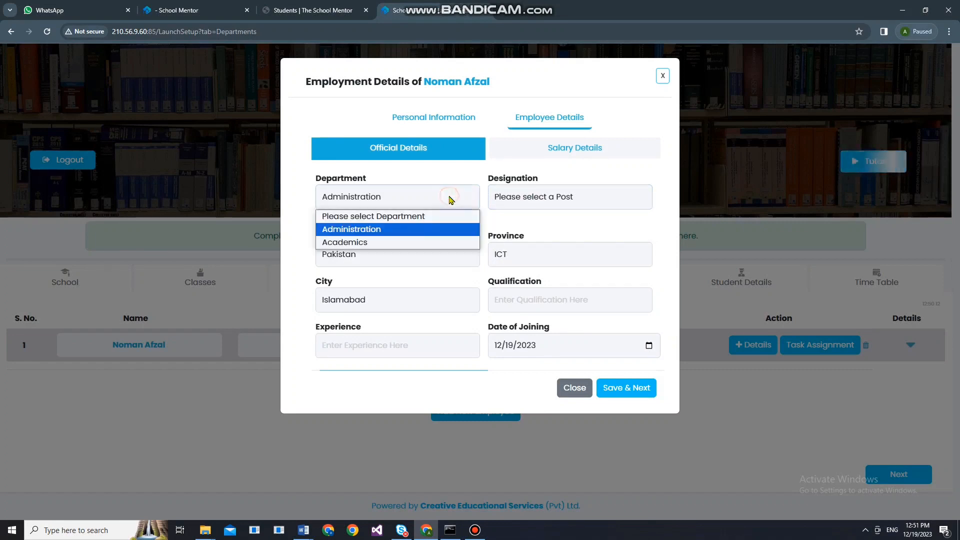
{"action": "left_click", "coordinate": [503, 200]}
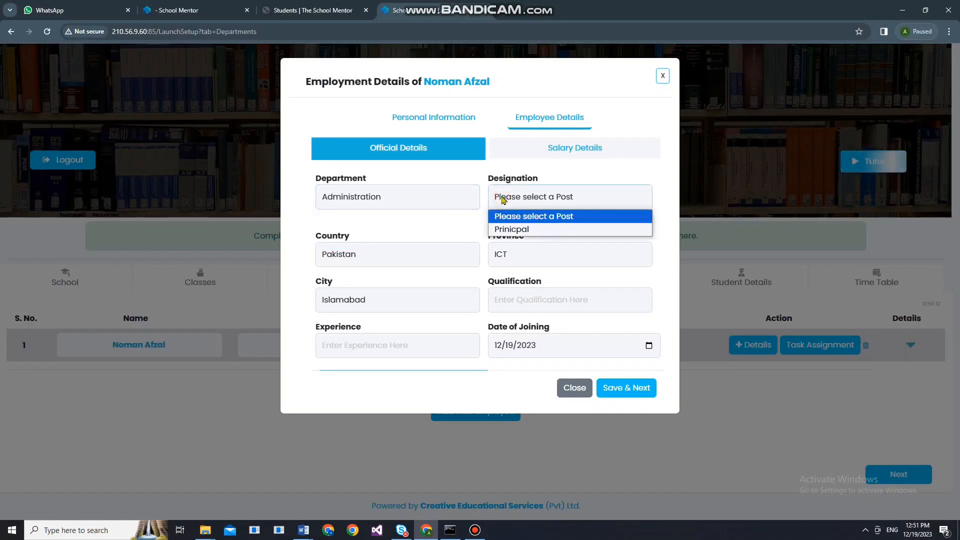
{"action": "left_click", "coordinate": [516, 231]}
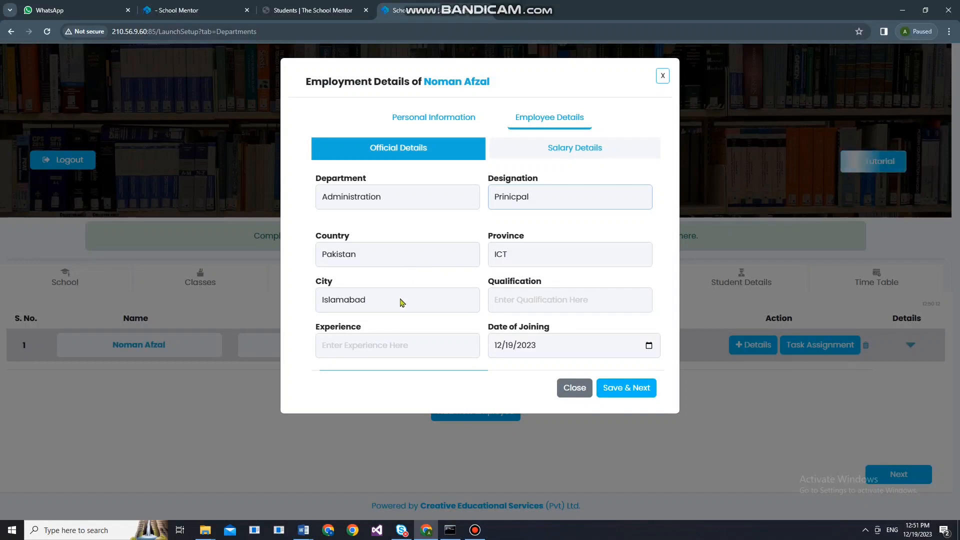
Set the qualification to MS Psychology and the experience to 15 Years, and save the official details.
{"action": "left_click", "coordinate": [514, 301]}
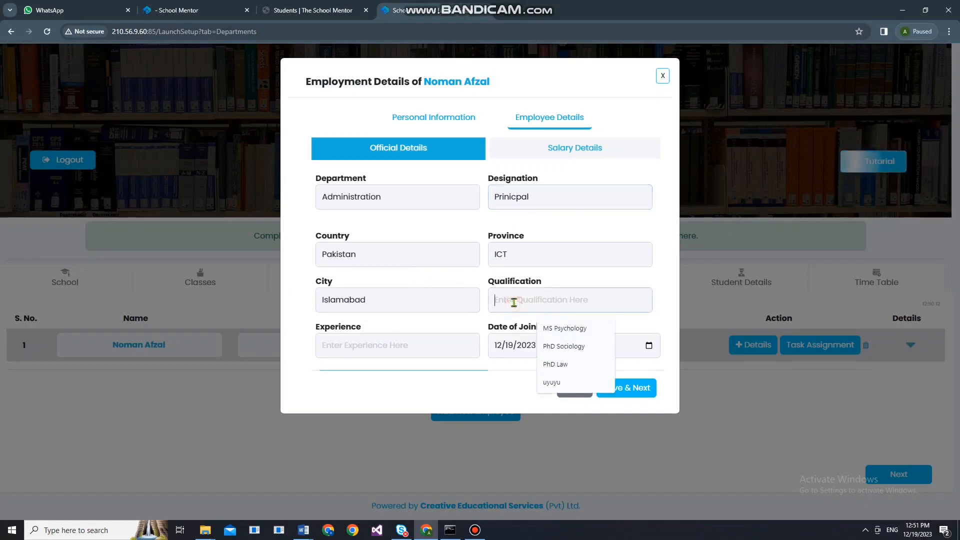
{"action": "left_click", "coordinate": [553, 328]}
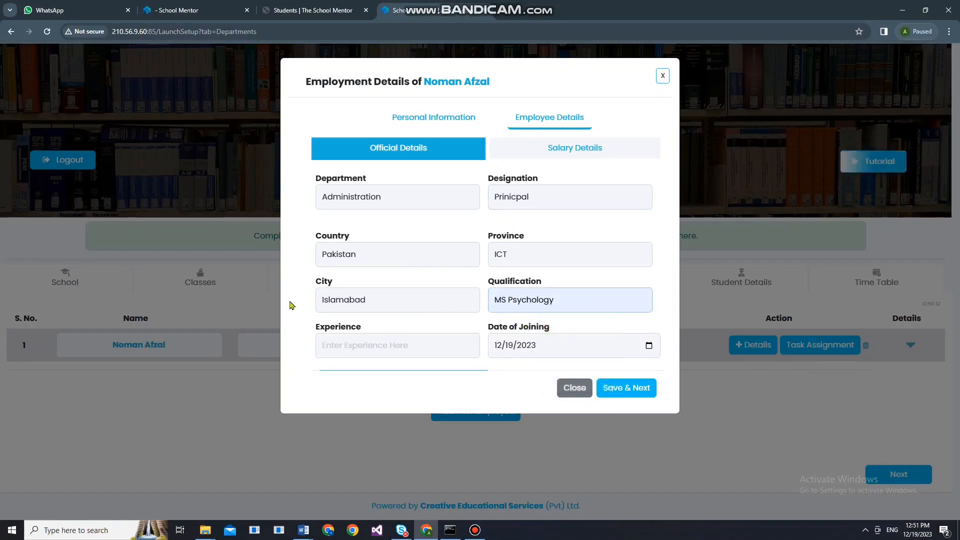
{"action": "left_click", "coordinate": [352, 342]}
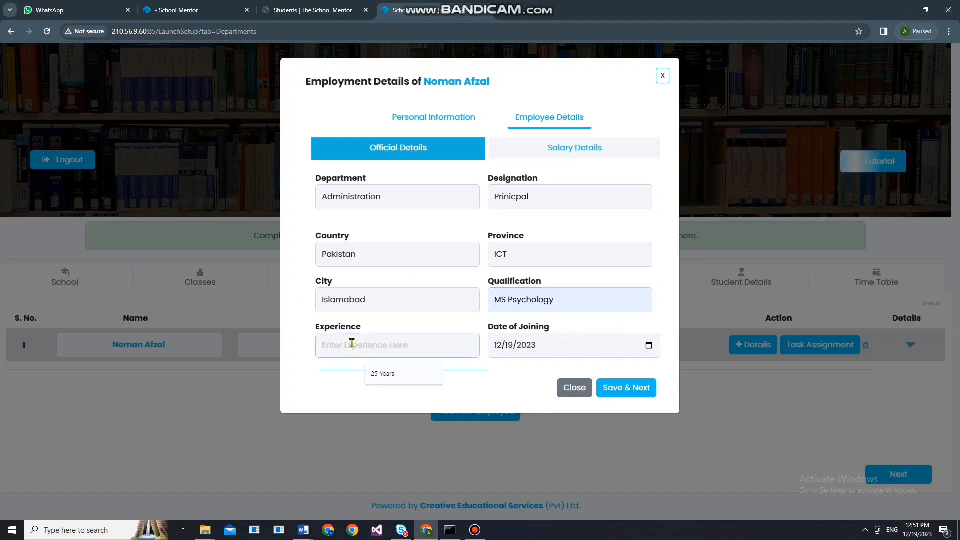
{"action": "type", "text": "15"}
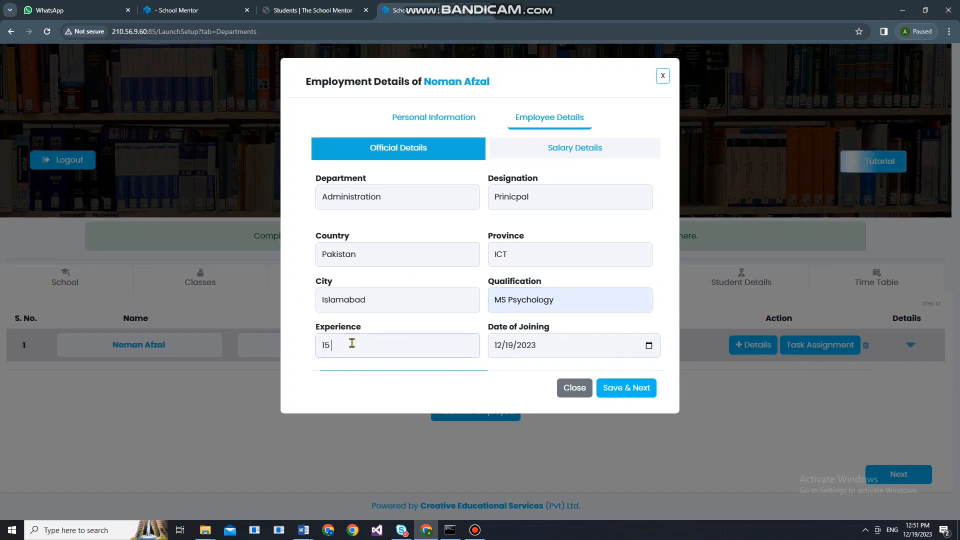
{"action": "type", "text": " Years"}
{"action": "left_click", "coordinate": [618, 388]}
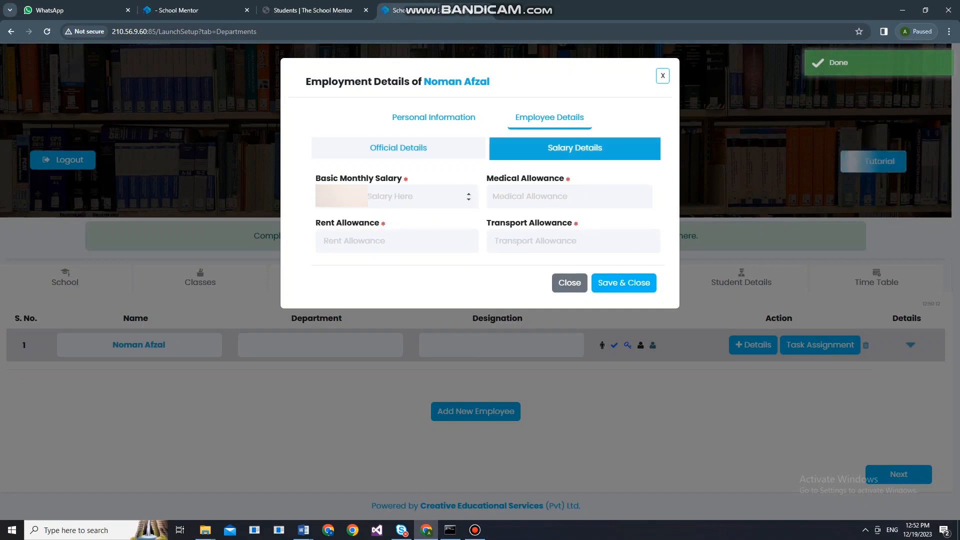
Set the employee's basic monthly salary to 50000.0 and the medical allowance to 2000.0 in the salary details.
{"action": "left_click", "coordinate": [315, 195]}
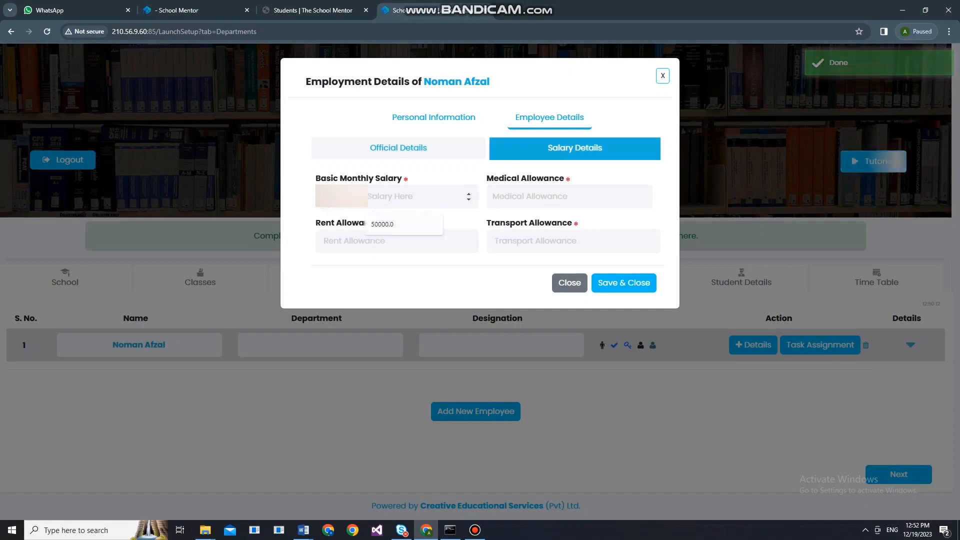
{"action": "left_click", "coordinate": [388, 224]}
{"action": "left_click", "coordinate": [499, 206]}
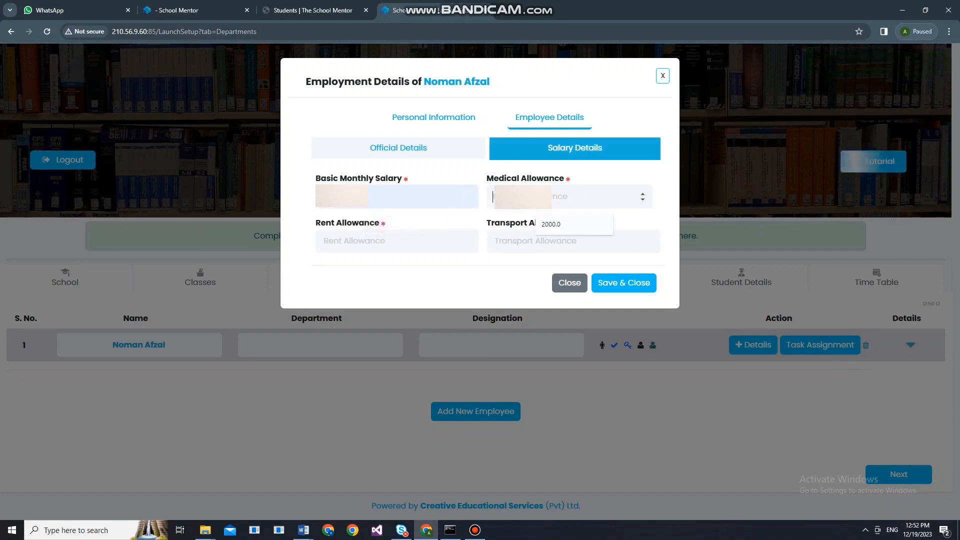
{"action": "left_click", "coordinate": [542, 228]}
Fill in the employee's rent and transport allowances, then save and close the salary details.
{"action": "left_click", "coordinate": [372, 241]}
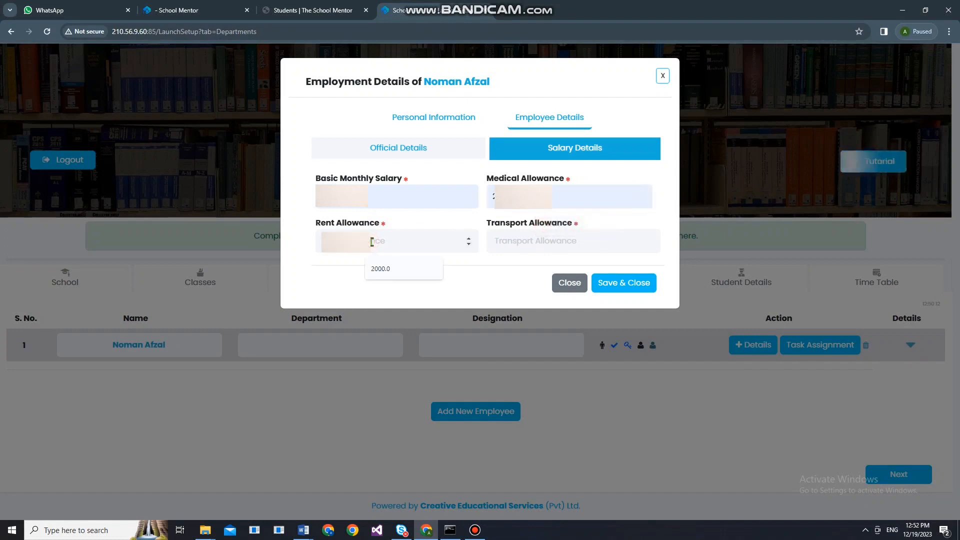
{"action": "type", "text": "1"}
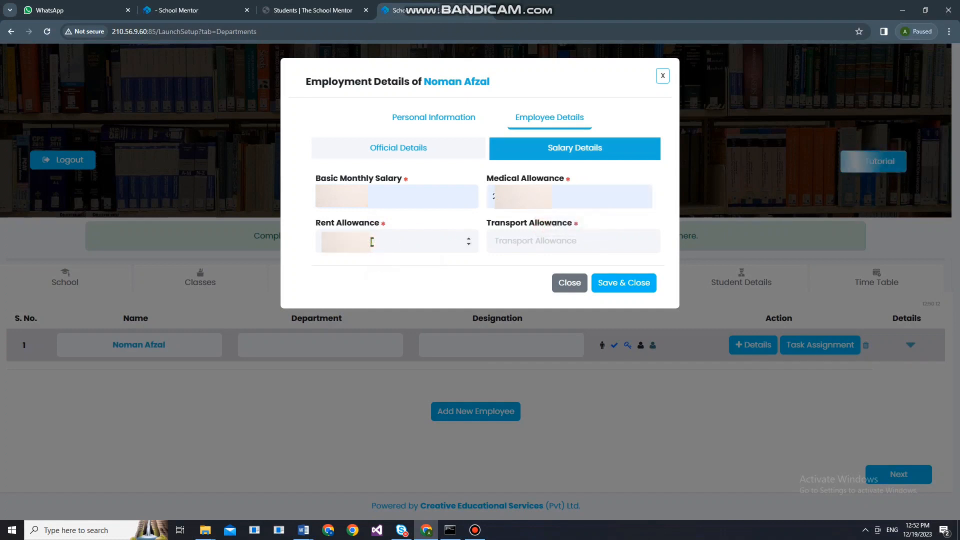
{"action": "left_click", "coordinate": [545, 245]}
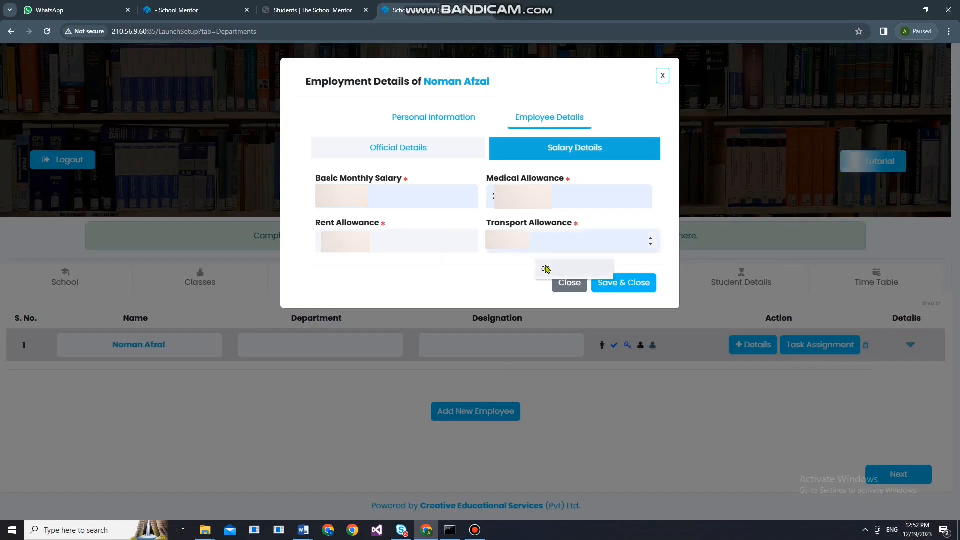
{"action": "type", "text": "1"}
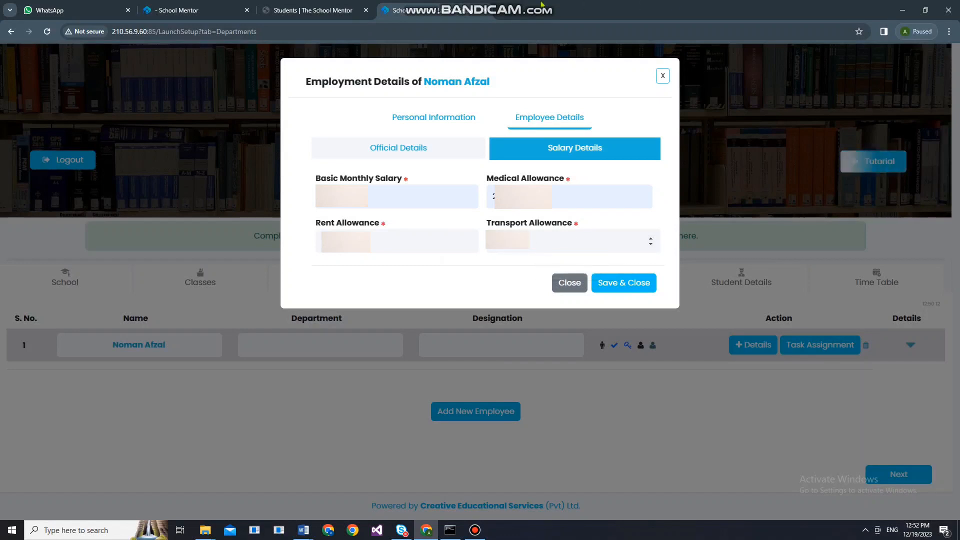
{"action": "left_click", "coordinate": [618, 284]}
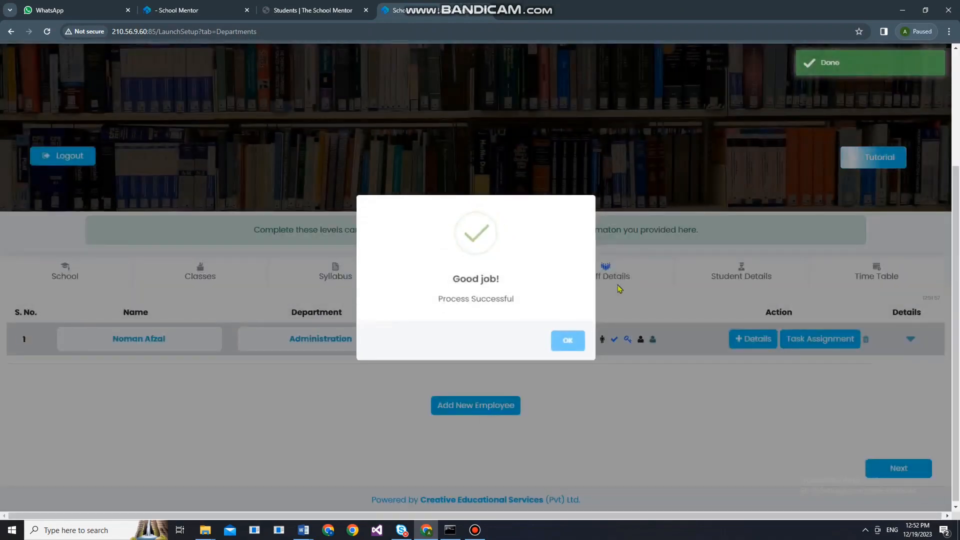
{"action": "left_click", "coordinate": [562, 341]}
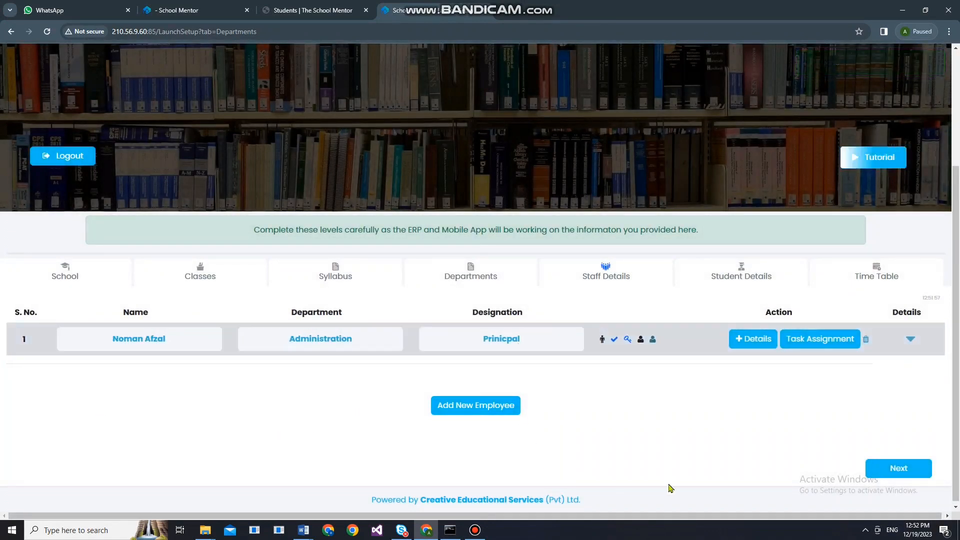
Expand the first employee's record in the staff list to review the saved personal information, then collapse it.
{"action": "left_click", "coordinate": [911, 340]}
{"action": "scroll", "coordinate": [730, 429], "scroll_direction": "down", "scroll_amount": 2}
{"action": "scroll", "coordinate": [730, 429], "scroll_direction": "down", "scroll_amount": 3}
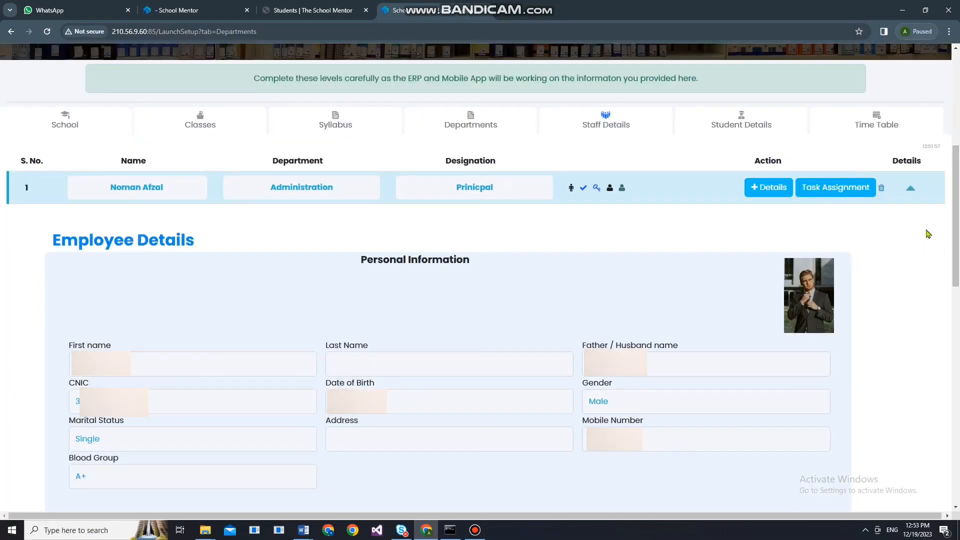
{"action": "left_click", "coordinate": [911, 190]}
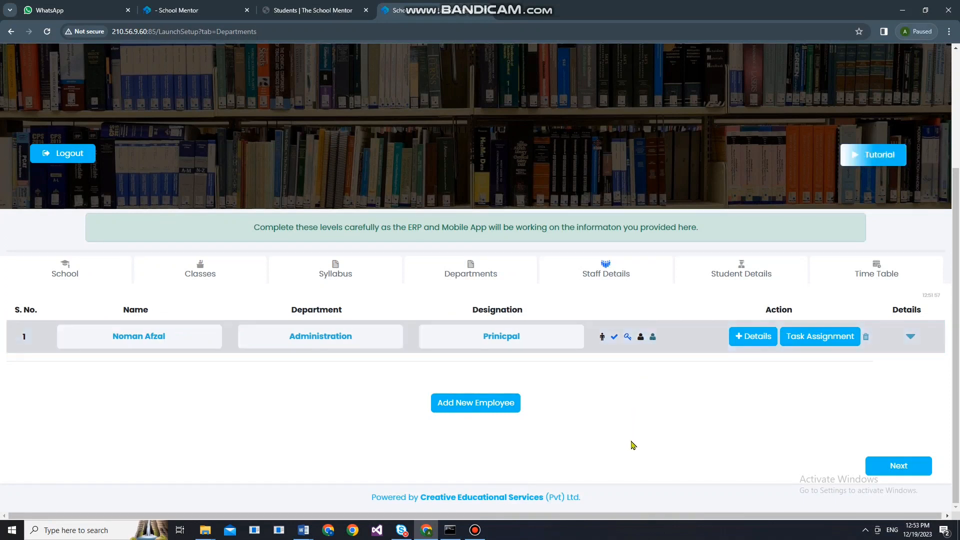
View the grades available in the first employee's Task Assignment and close it without assigning anything.
{"action": "scroll", "coordinate": [635, 413], "scroll_direction": "up", "scroll_amount": 1}
{"action": "scroll", "coordinate": [630, 427], "scroll_direction": "down", "scroll_amount": 1}
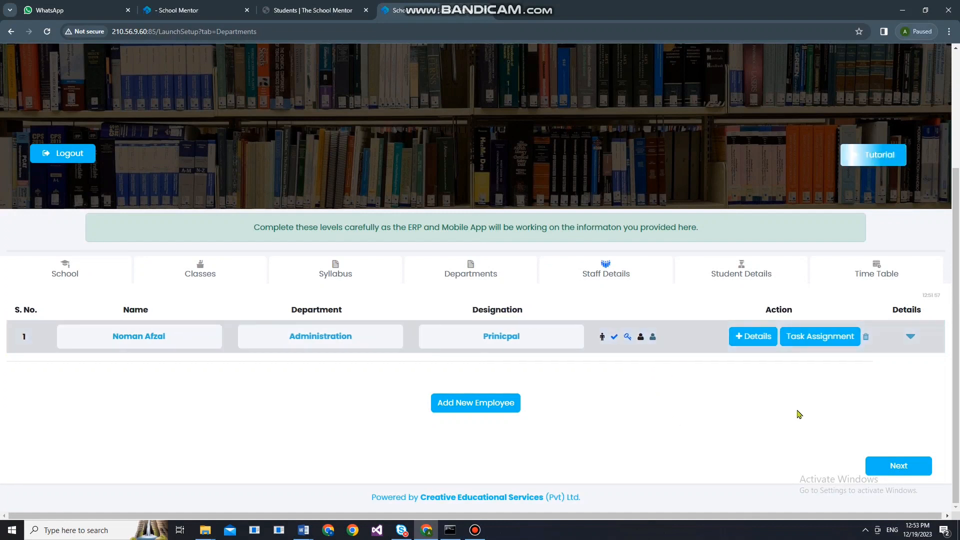
{"action": "left_click", "coordinate": [814, 337]}
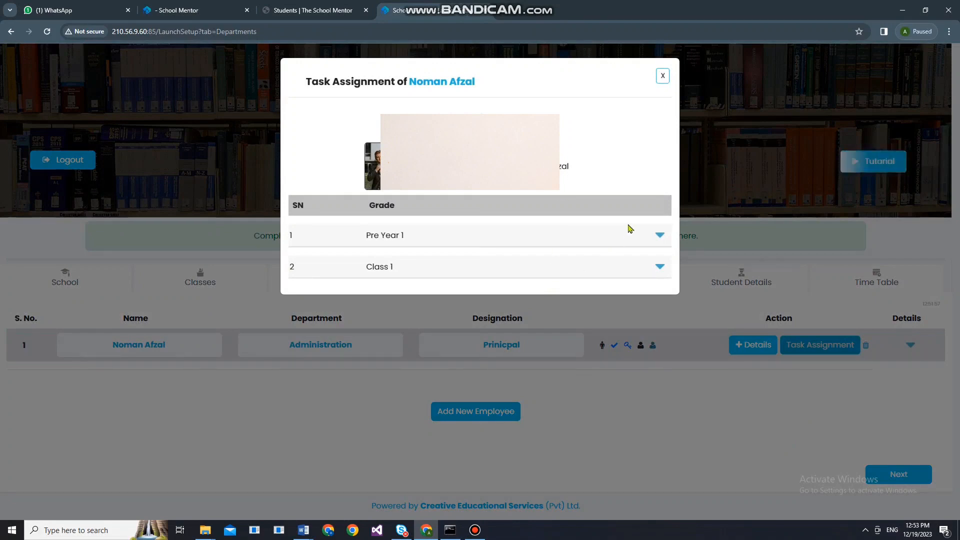
{"action": "left_click", "coordinate": [663, 77]}
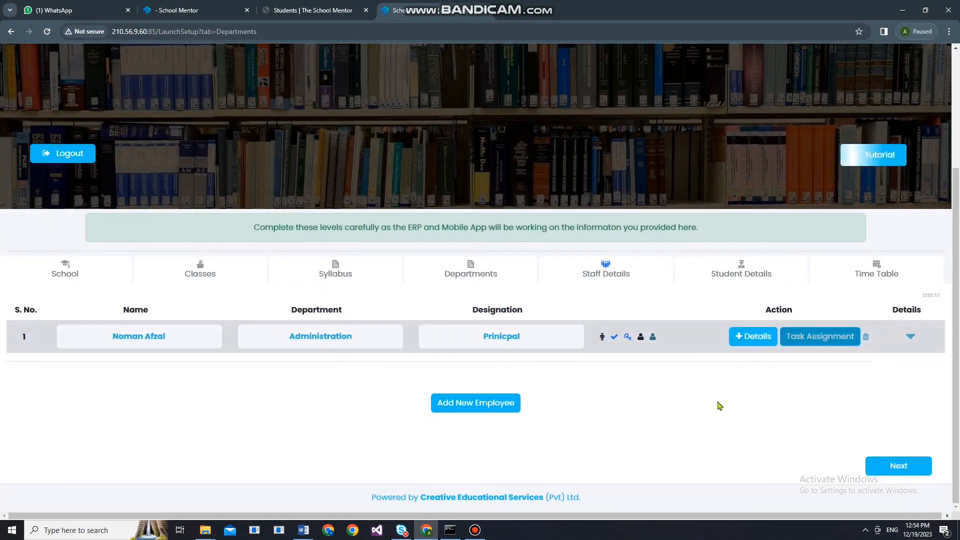
Start a new employee record and fill in the employee's first name from the saved entries.
{"action": "left_click", "coordinate": [488, 409]}
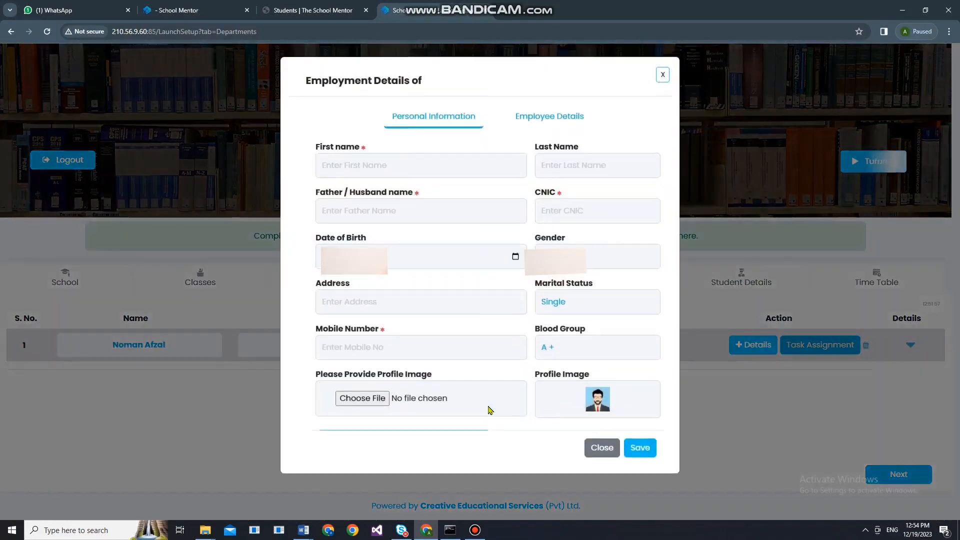
{"action": "left_click", "coordinate": [384, 163]}
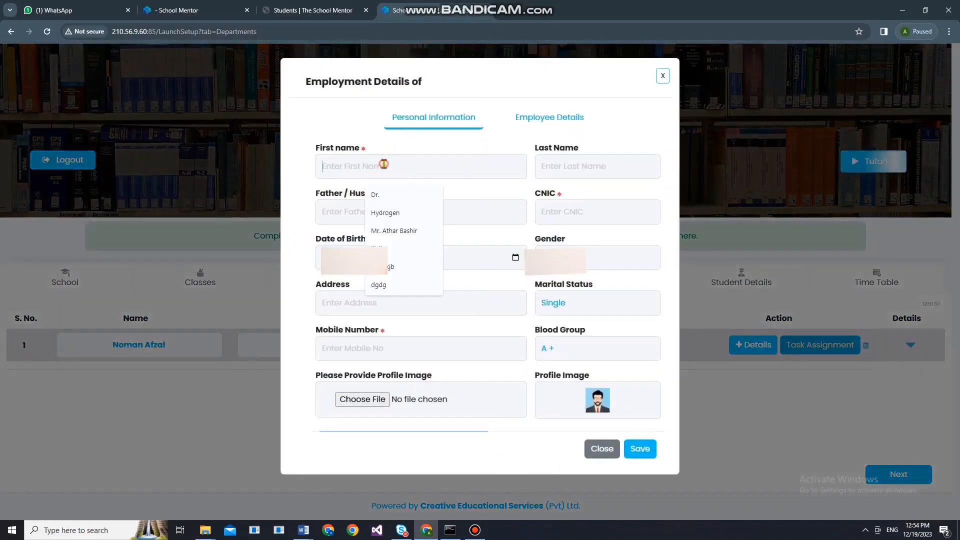
{"action": "left_click", "coordinate": [385, 232]}
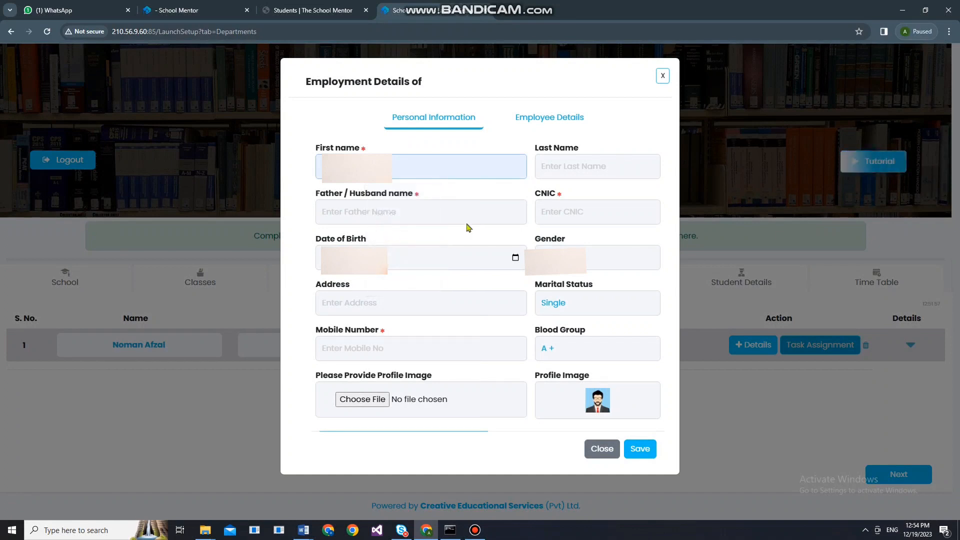
Enter the father's name in the Father / Husband name field and leave the last name empty.
{"action": "left_click", "coordinate": [544, 167]}
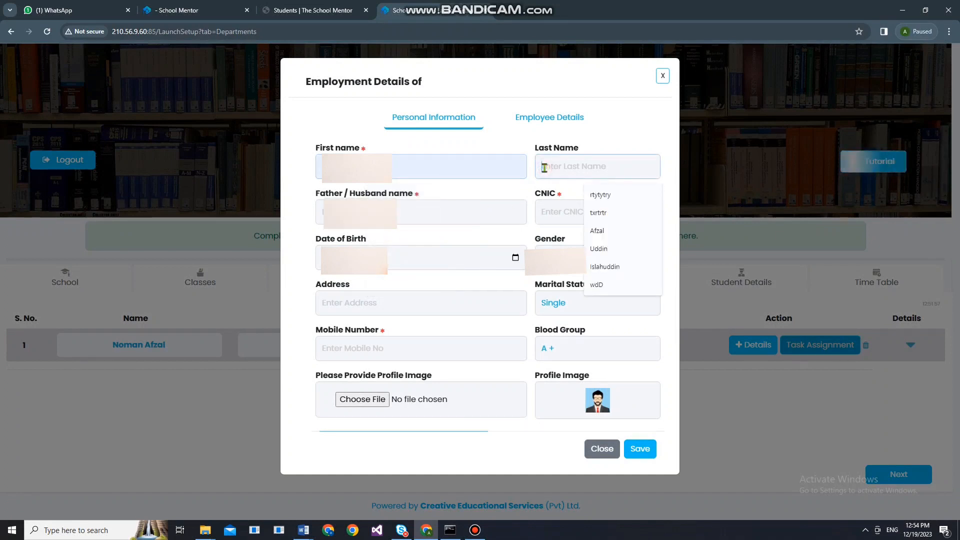
{"action": "type", "text": "K"}
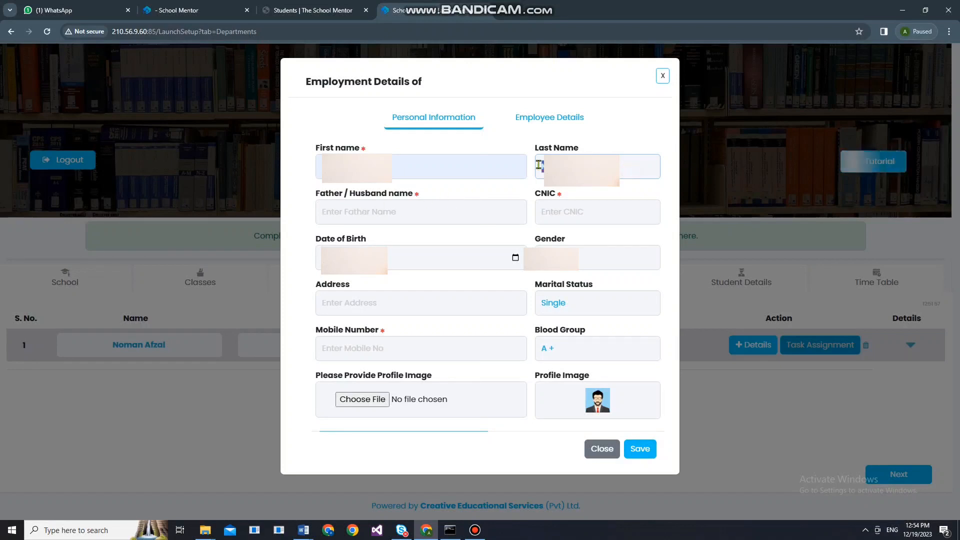
{"action": "left_click", "coordinate": [433, 210]}
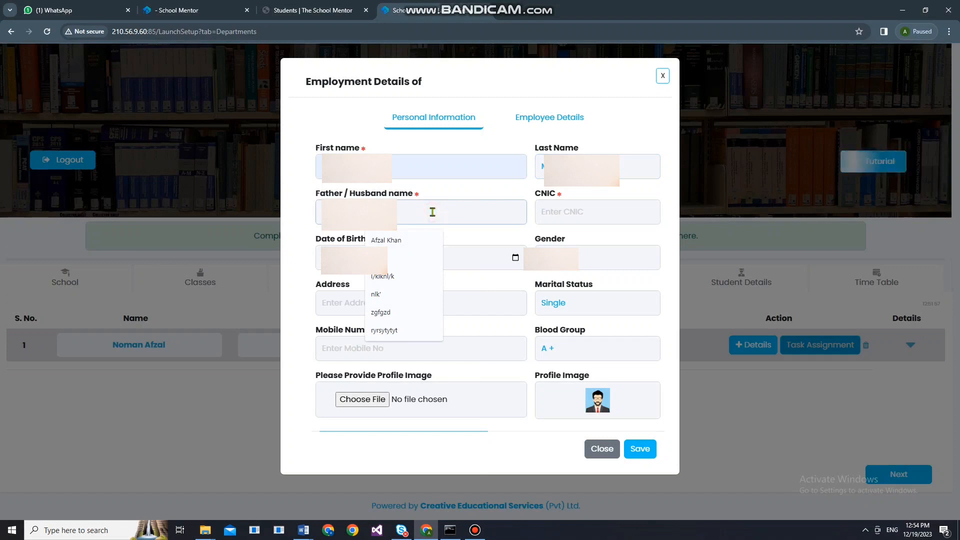
{"action": "key", "text": "ctrl+v"}
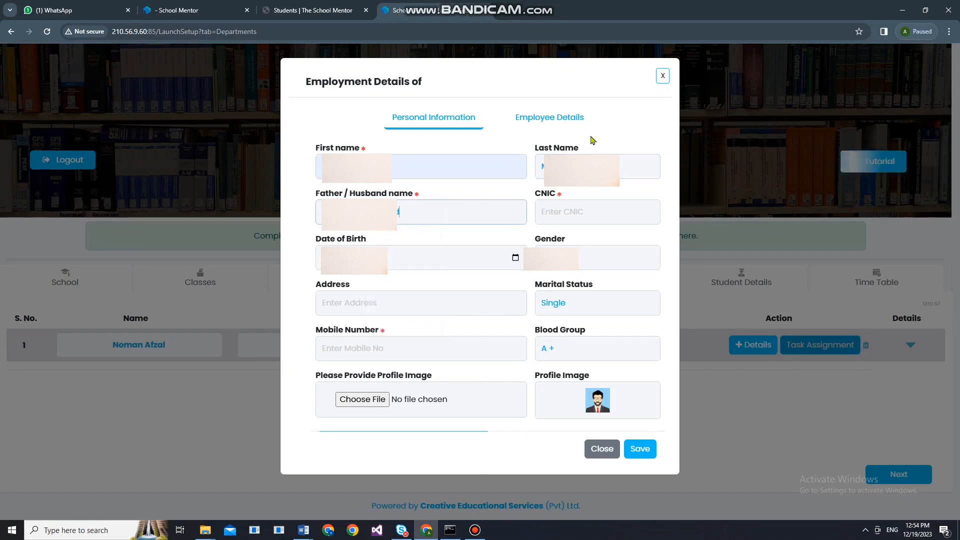
{"action": "left_click", "coordinate": [622, 166]}
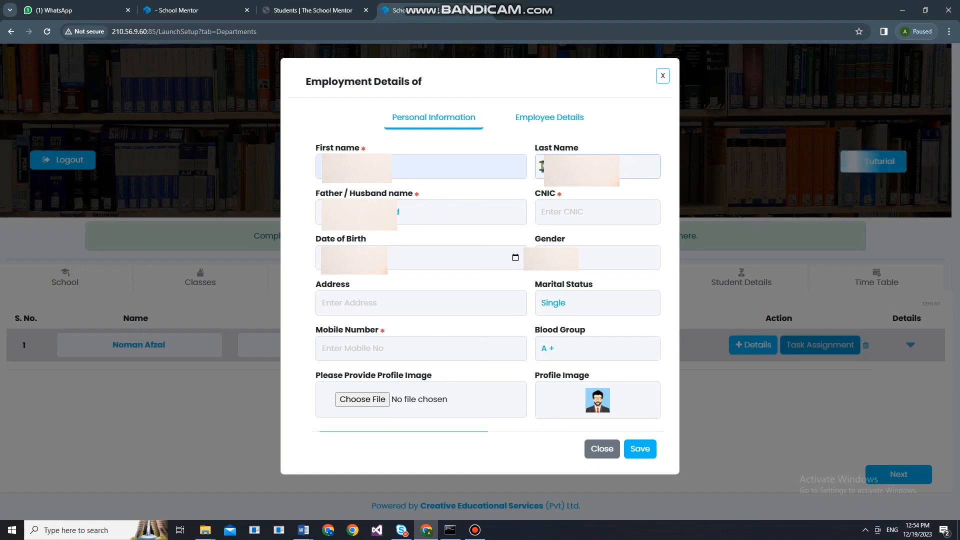
Fill in the new employee's CNIC number, date of birth and gender in the personal information.
{"action": "left_click", "coordinate": [592, 220]}
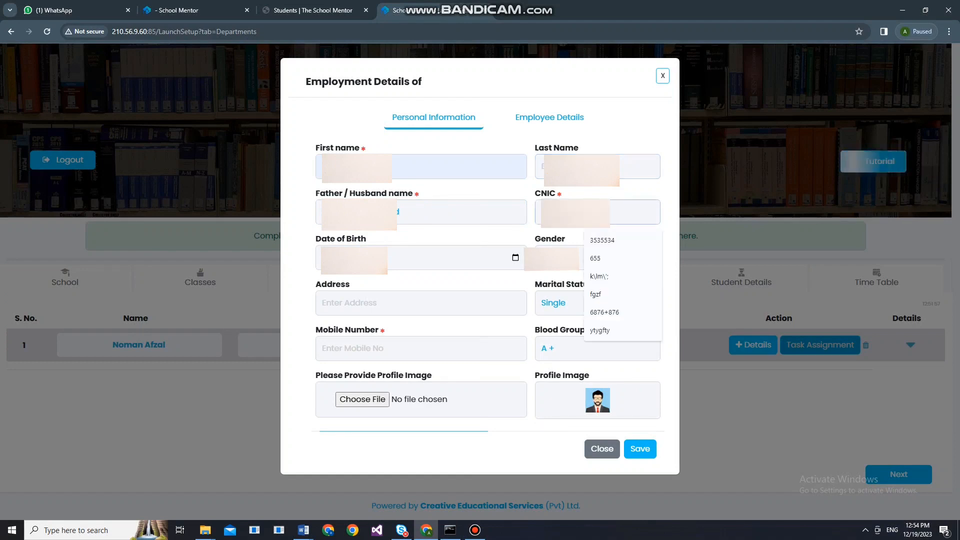
{"action": "left_click", "coordinate": [602, 241]}
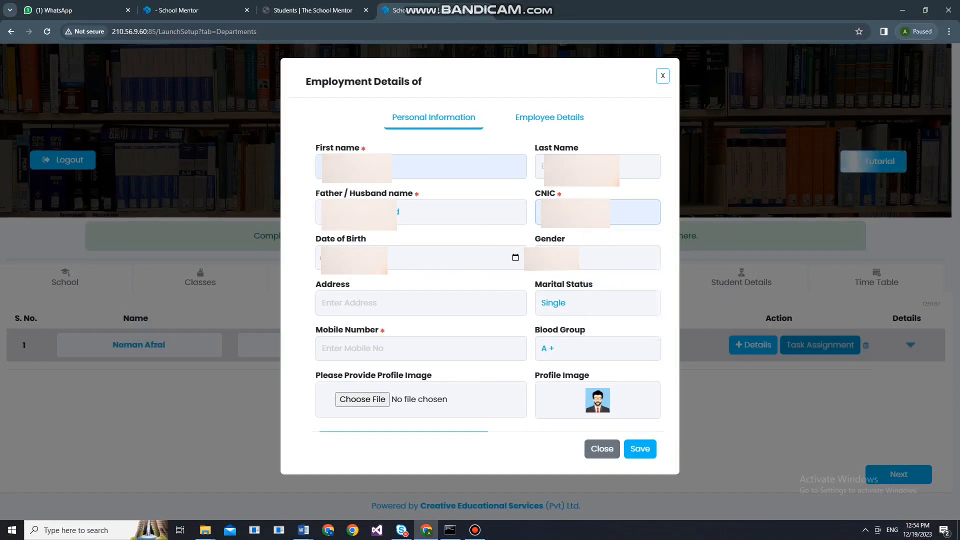
{"action": "left_click", "coordinate": [345, 258]}
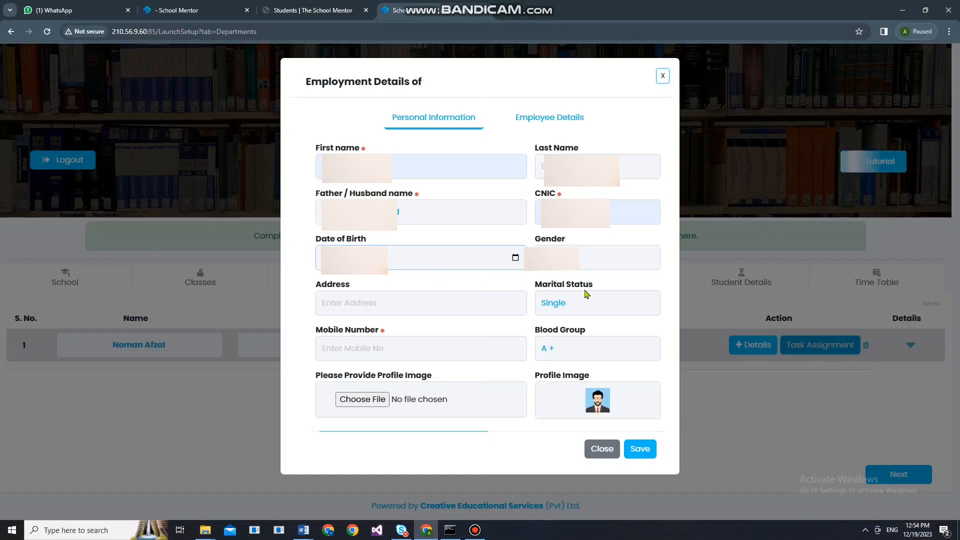
{"action": "left_click", "coordinate": [558, 265]}
{"action": "left_click", "coordinate": [558, 278]}
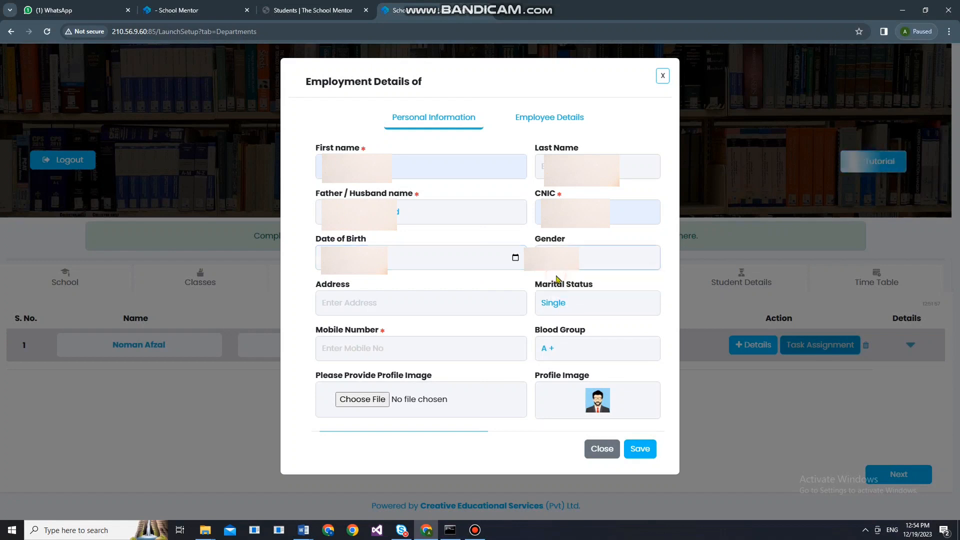
Enter the new employee's mobile number and save the personal information.
{"action": "left_click", "coordinate": [428, 350]}
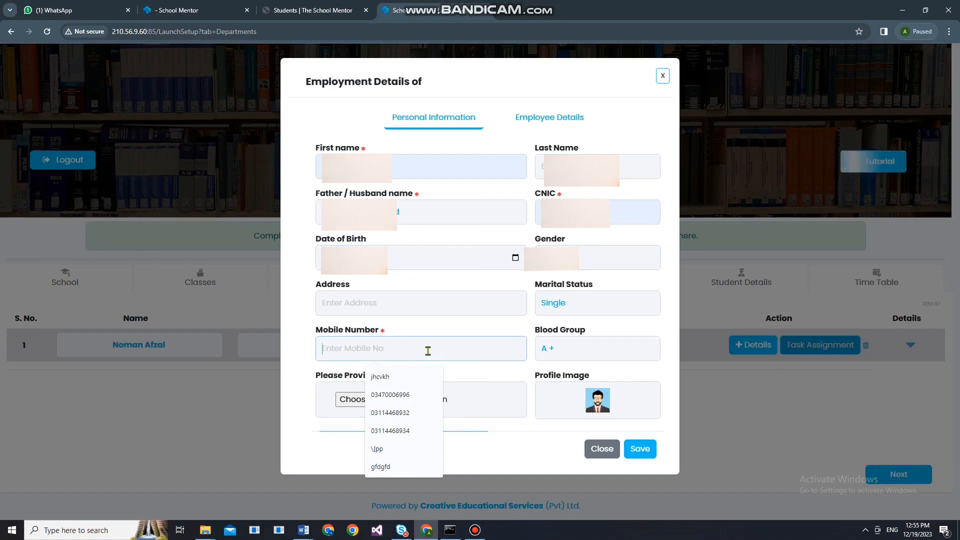
{"action": "left_click", "coordinate": [428, 350]}
{"action": "type", "text": "0"}
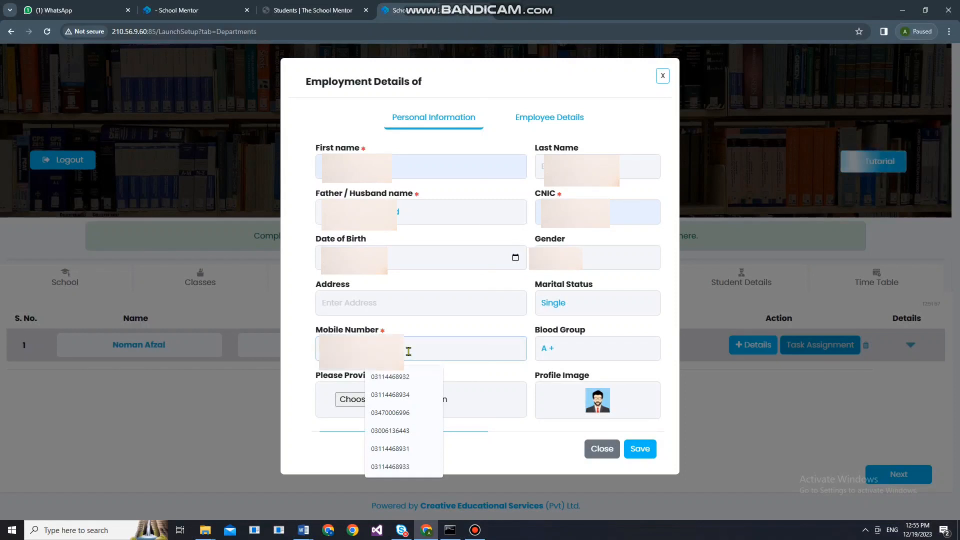
{"action": "type", "text": "348"}
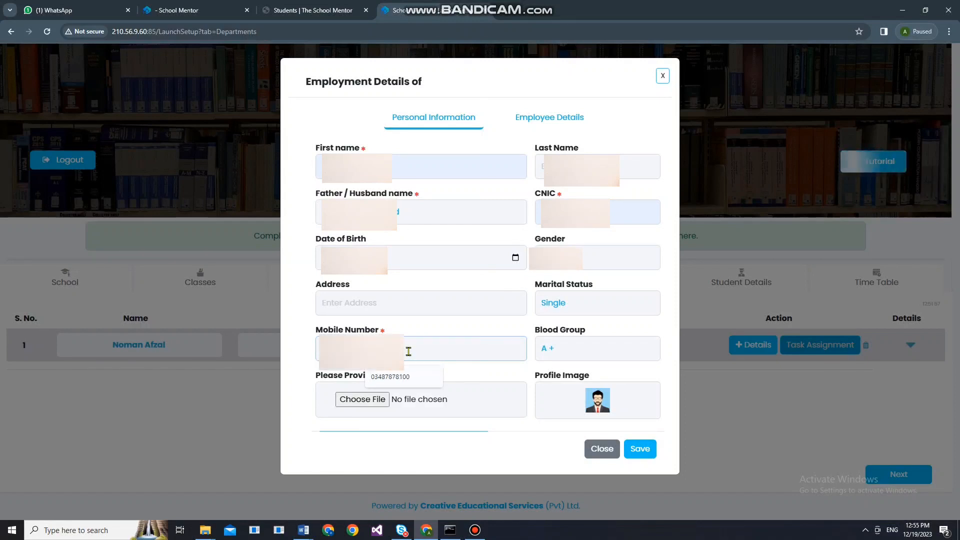
{"action": "type", "text": "0"}
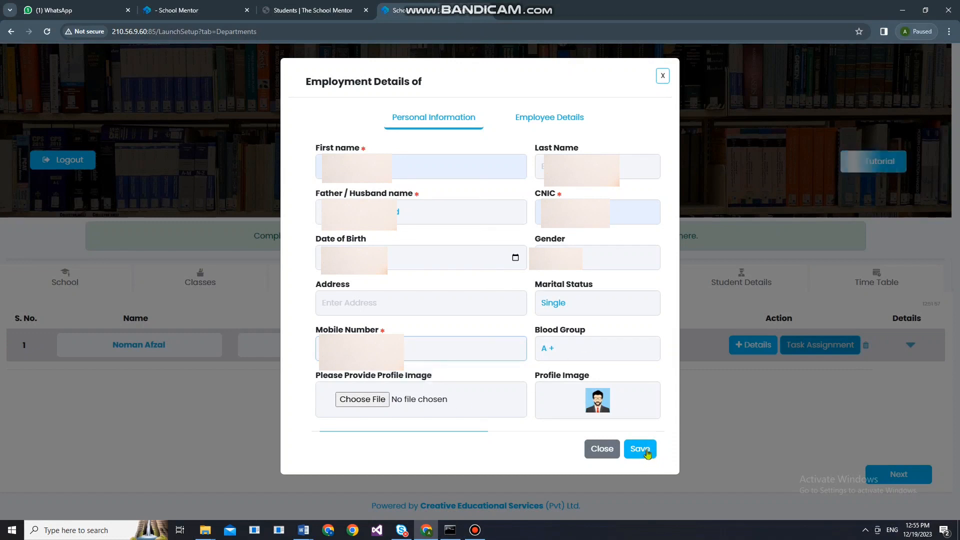
{"action": "left_click", "coordinate": [645, 449]}
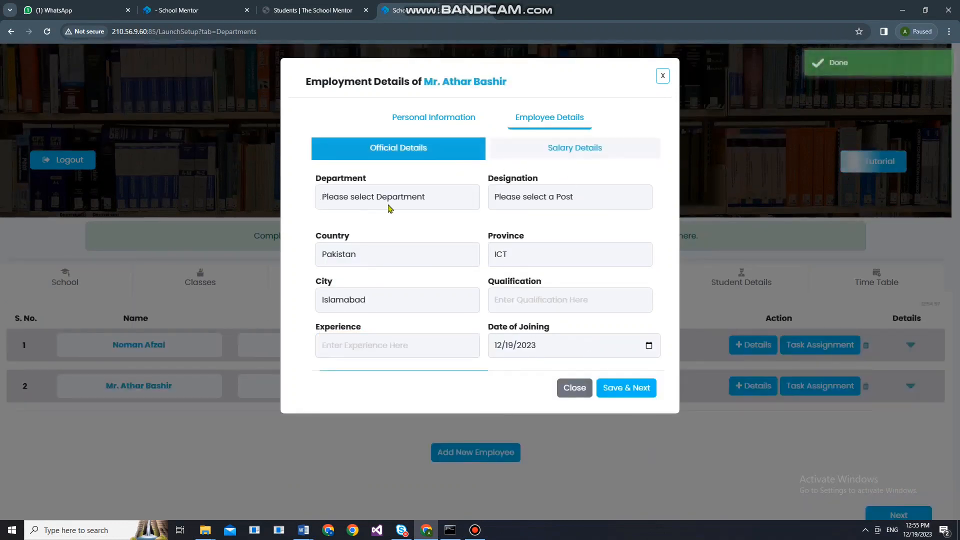
Set the new employee's department to Academics and the designation to Teacher in the official details.
{"action": "left_click", "coordinate": [394, 197]}
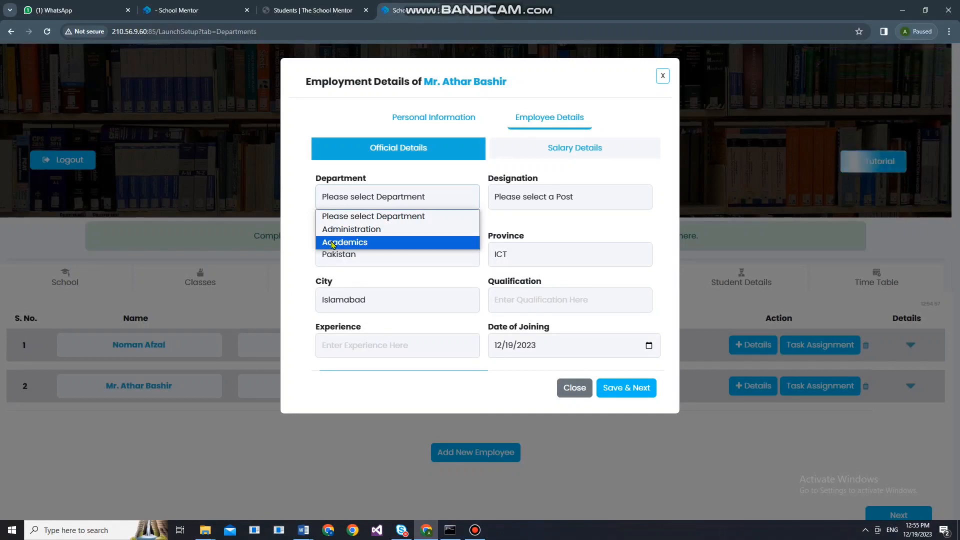
{"action": "left_click", "coordinate": [332, 244]}
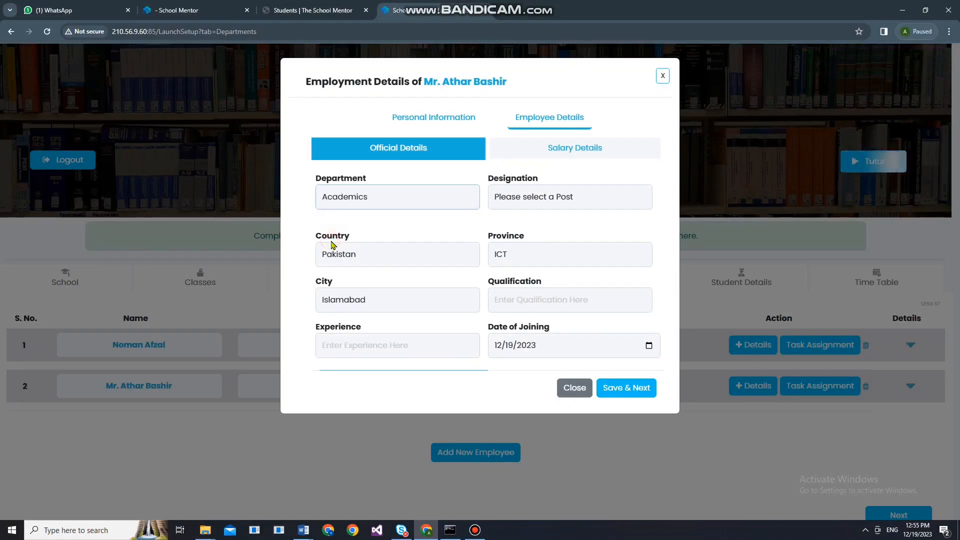
{"action": "left_click", "coordinate": [566, 198]}
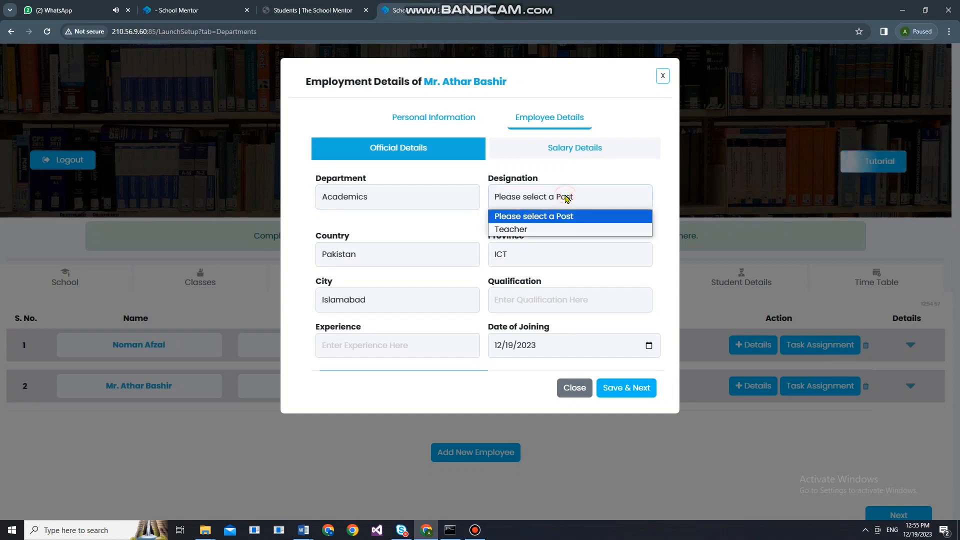
{"action": "left_click", "coordinate": [526, 233]}
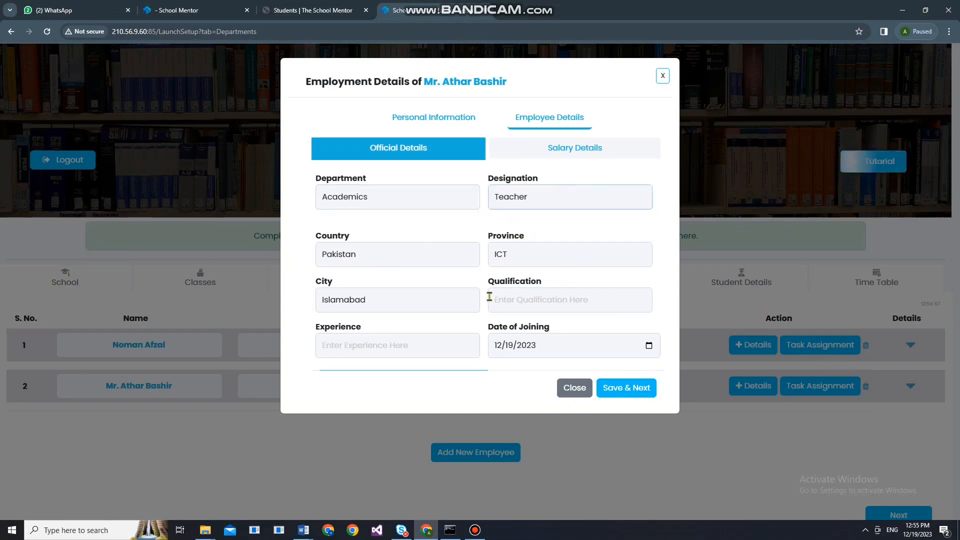
Set the new teacher's qualification to PhD Sociology and the experience to 25 Years in the official details.
{"action": "left_click", "coordinate": [529, 301]}
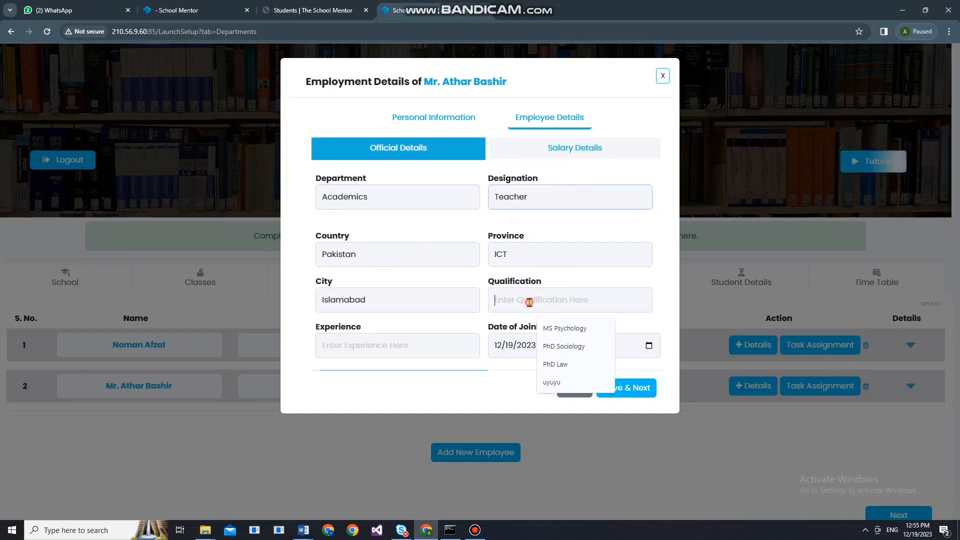
{"action": "left_click", "coordinate": [550, 347]}
{"action": "left_click", "coordinate": [397, 350]}
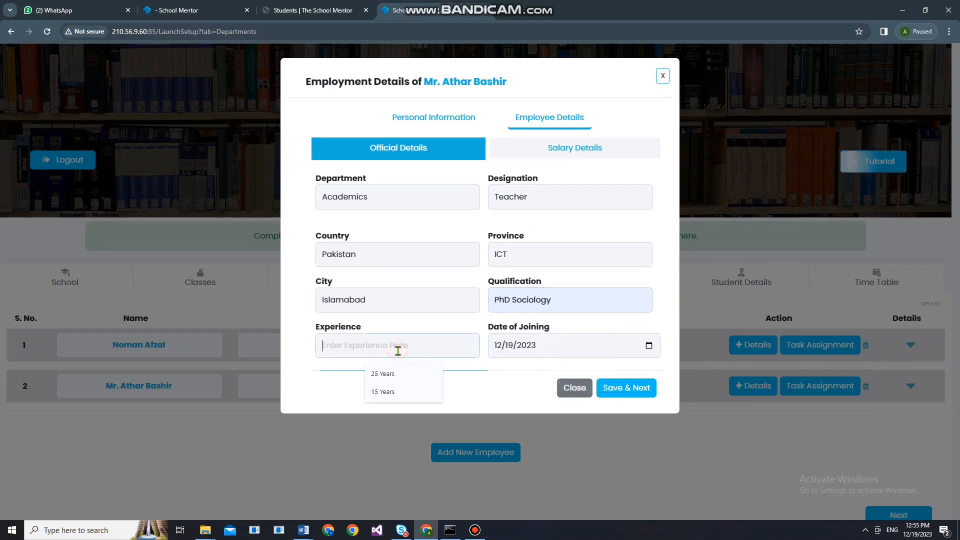
{"action": "left_click", "coordinate": [390, 374]}
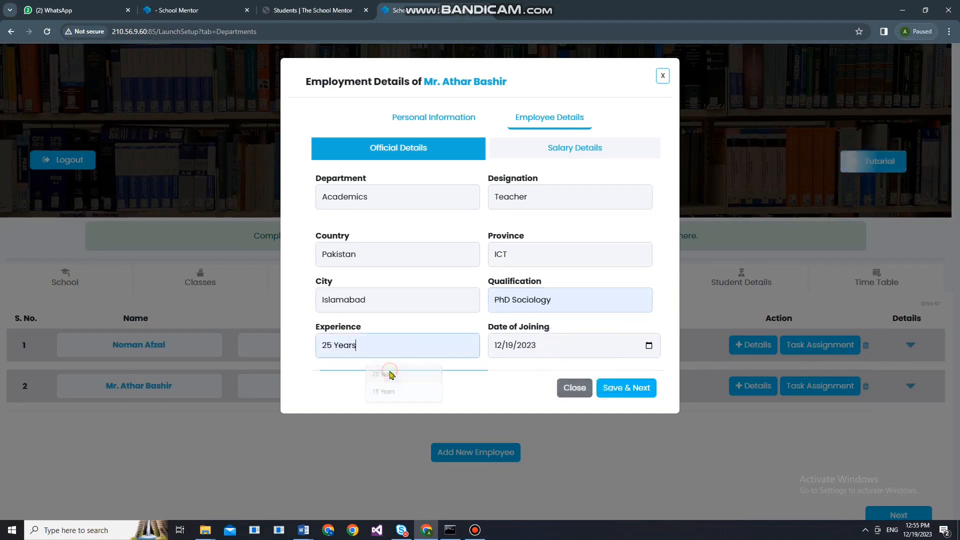
Change the month and day of the date of joining to 10/21 and save the official details.
{"action": "left_click", "coordinate": [498, 345]}
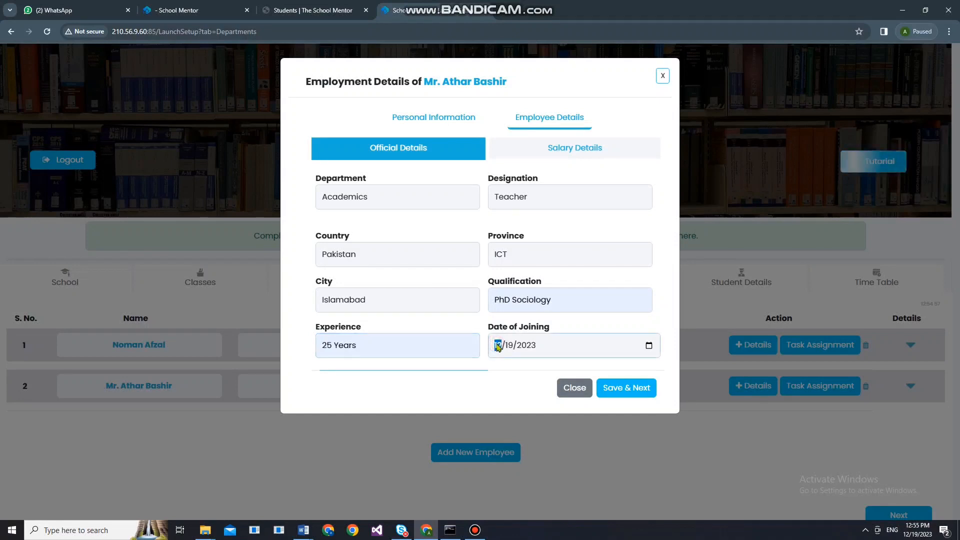
{"action": "left_click", "coordinate": [509, 345]}
{"action": "left_click", "coordinate": [498, 346]}
{"action": "type", "text": "10/21"}
{"action": "left_click", "coordinate": [633, 391]}
Enter the new teacher's basic monthly salary and a medical allowance of 20000 in the salary details.
{"action": "left_click", "coordinate": [421, 198]}
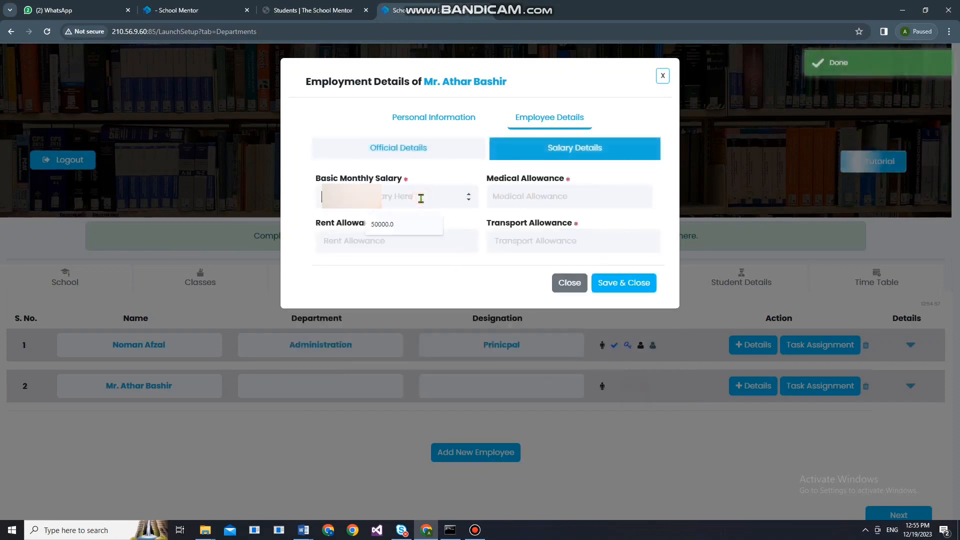
{"action": "type", "text": "1"}
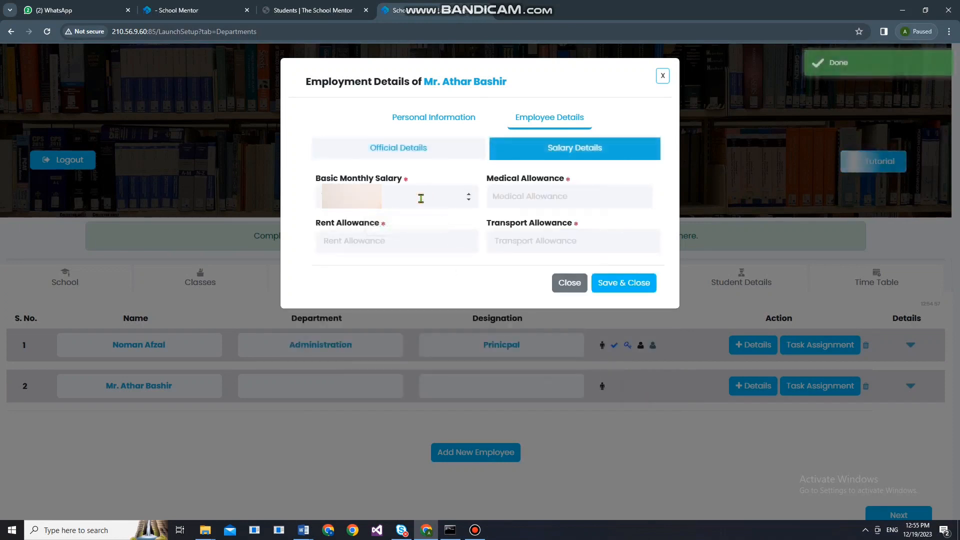
{"action": "left_click", "coordinate": [529, 200]}
{"action": "type", "text": "20000"}
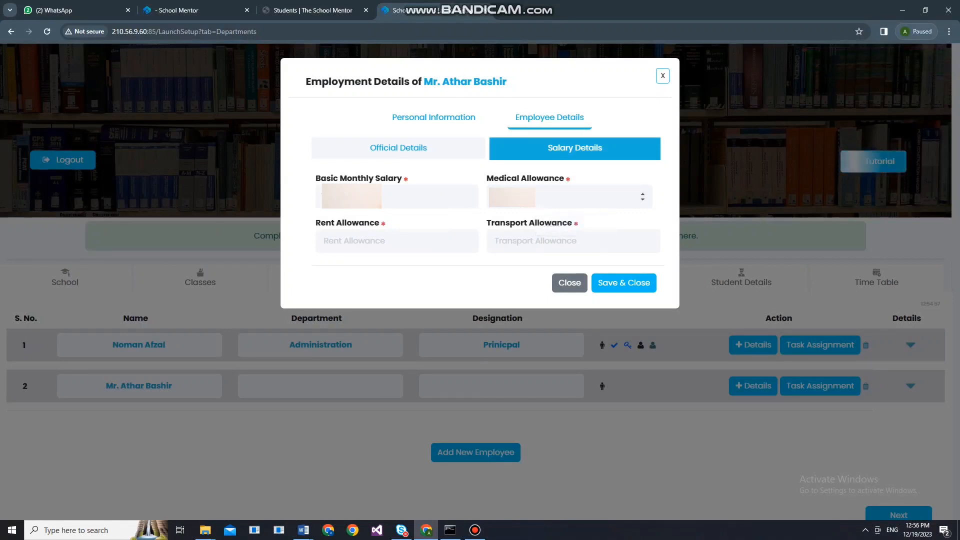
Set the rent allowance and the transport allowance to 1000 each, then save and close the employment details.
{"action": "left_click", "coordinate": [419, 241]}
{"action": "type", "text": "1000"}
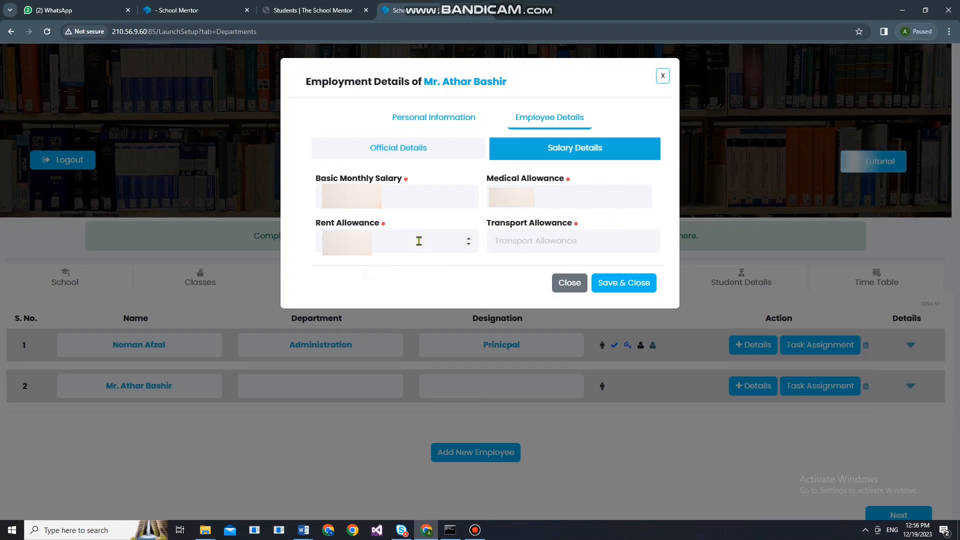
{"action": "left_click", "coordinate": [529, 247]}
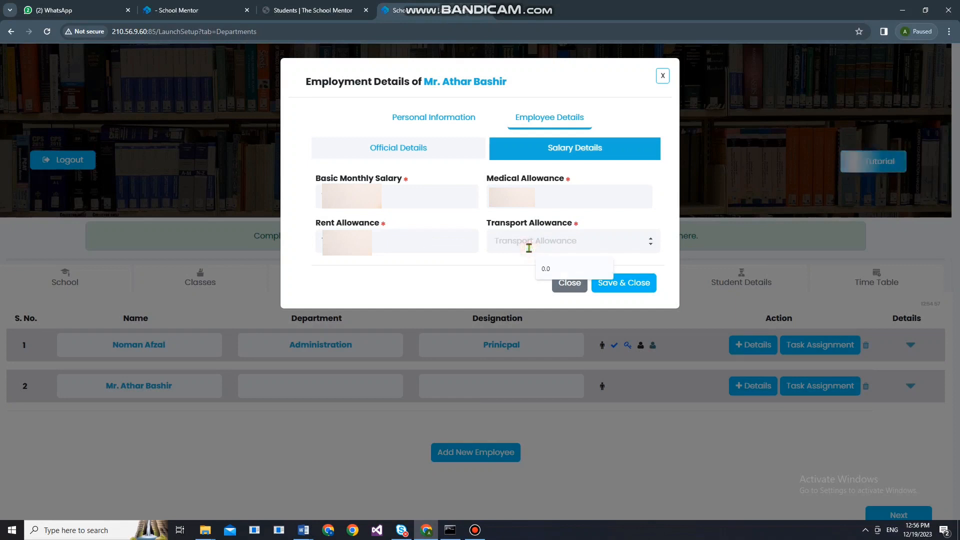
{"action": "type", "text": "1000"}
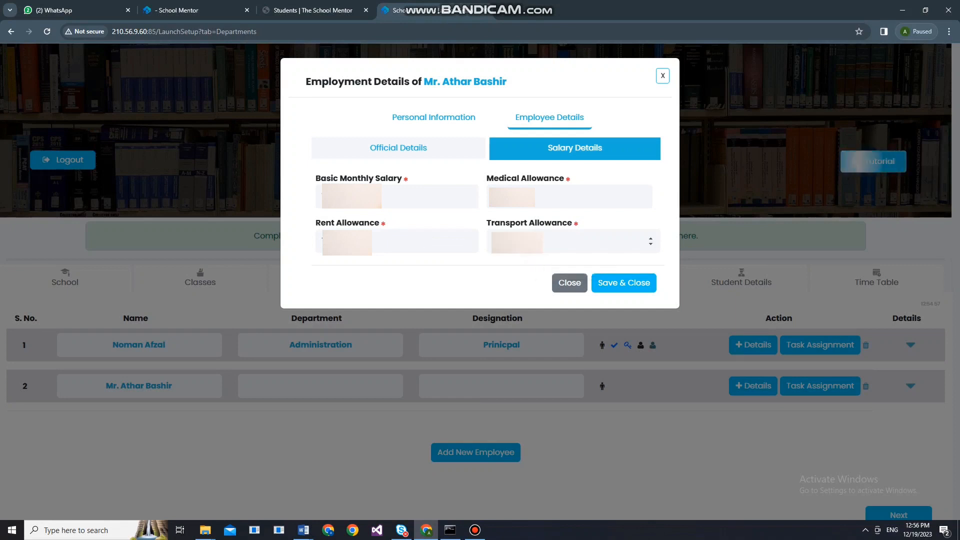
{"action": "left_click", "coordinate": [625, 285]}
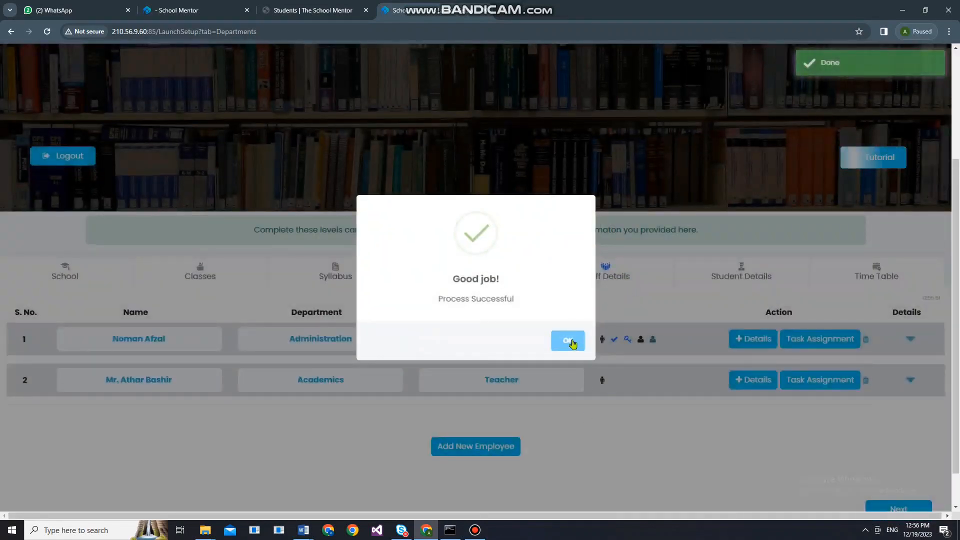
{"action": "left_click", "coordinate": [572, 343]}
Open the new teacher's task assignment and assign Urdu for Section A of Pre Year 1.
{"action": "scroll", "coordinate": [607, 424], "scroll_direction": "down", "scroll_amount": 1}
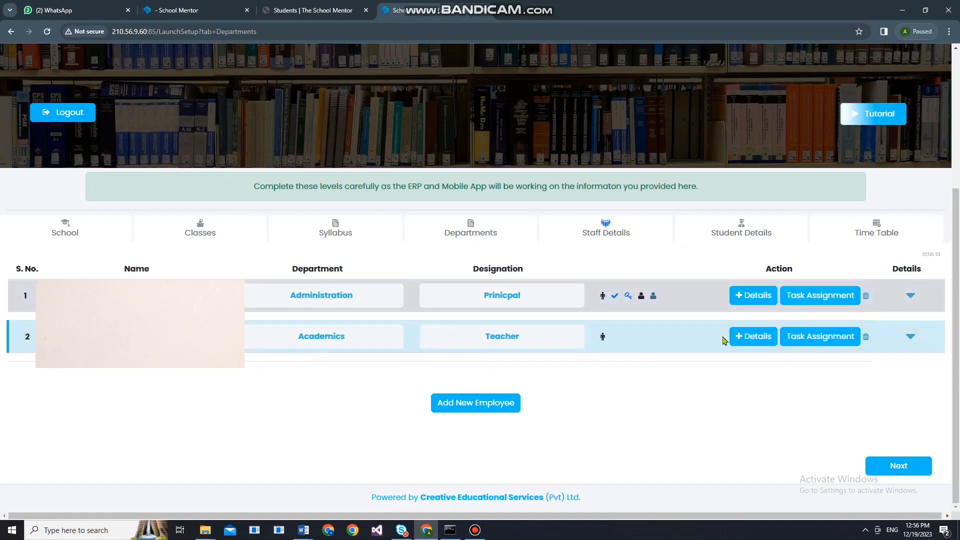
{"action": "left_click", "coordinate": [796, 337]}
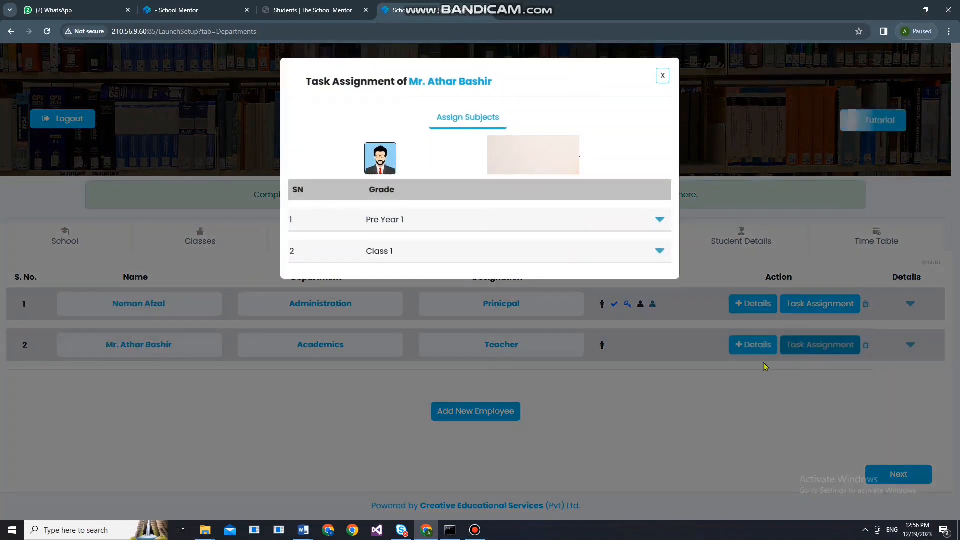
{"action": "left_click", "coordinate": [661, 222]}
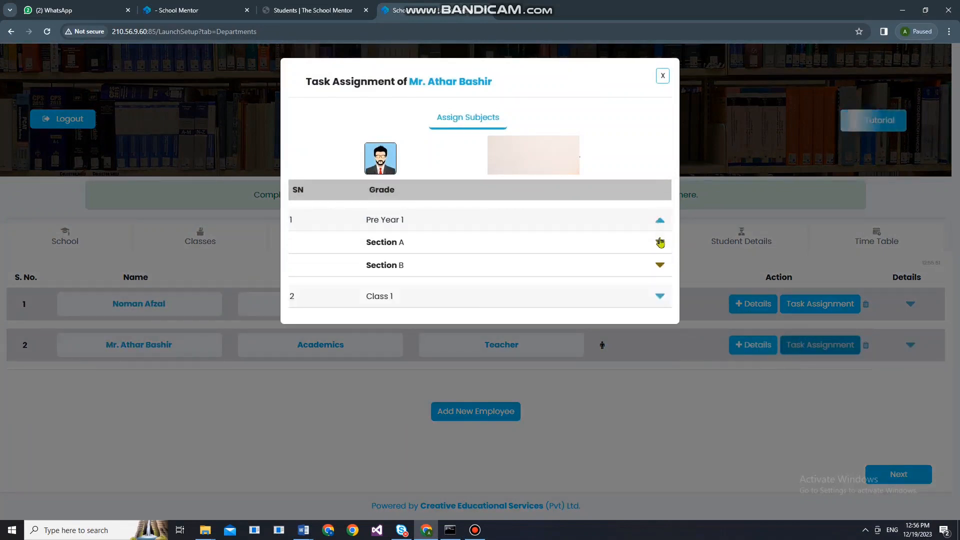
{"action": "left_click", "coordinate": [660, 242]}
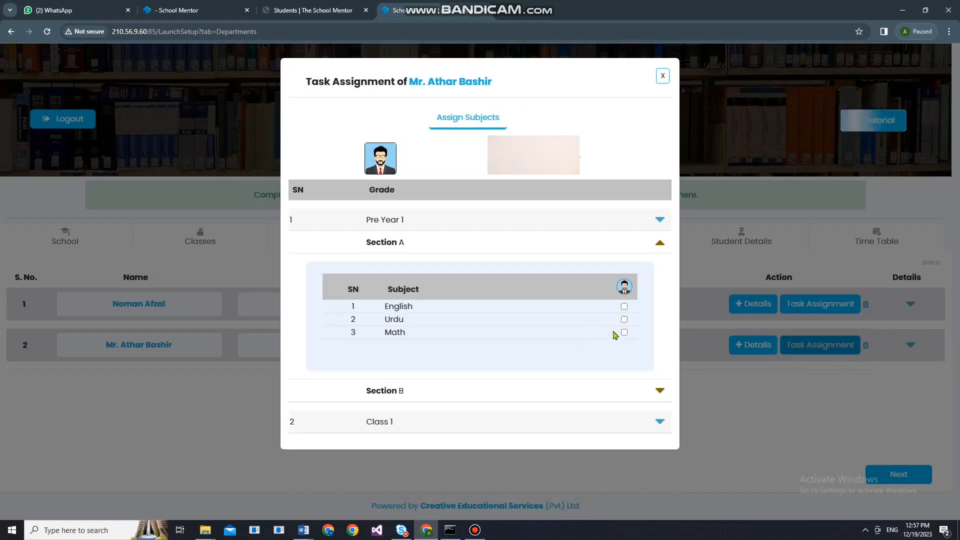
{"action": "left_click", "coordinate": [624, 320]}
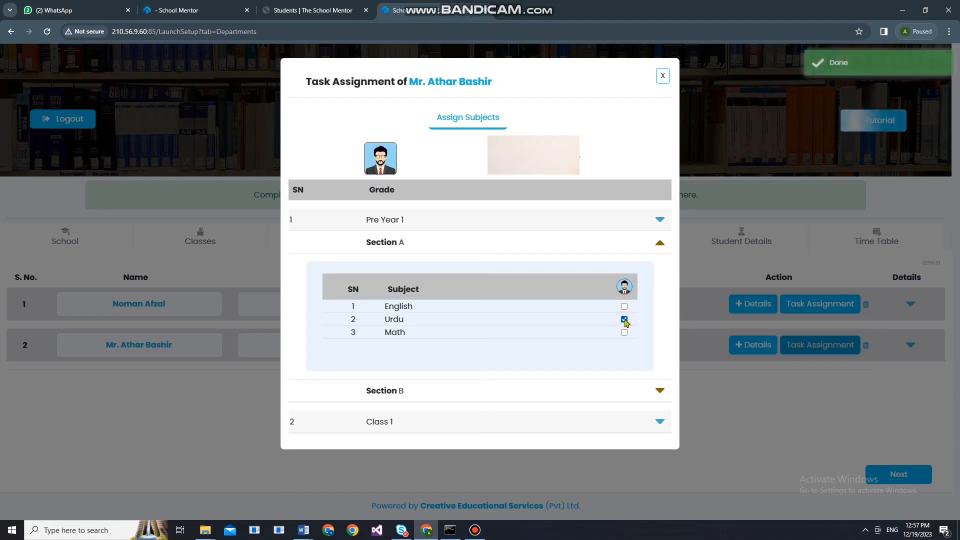
{"action": "left_click", "coordinate": [660, 246]}
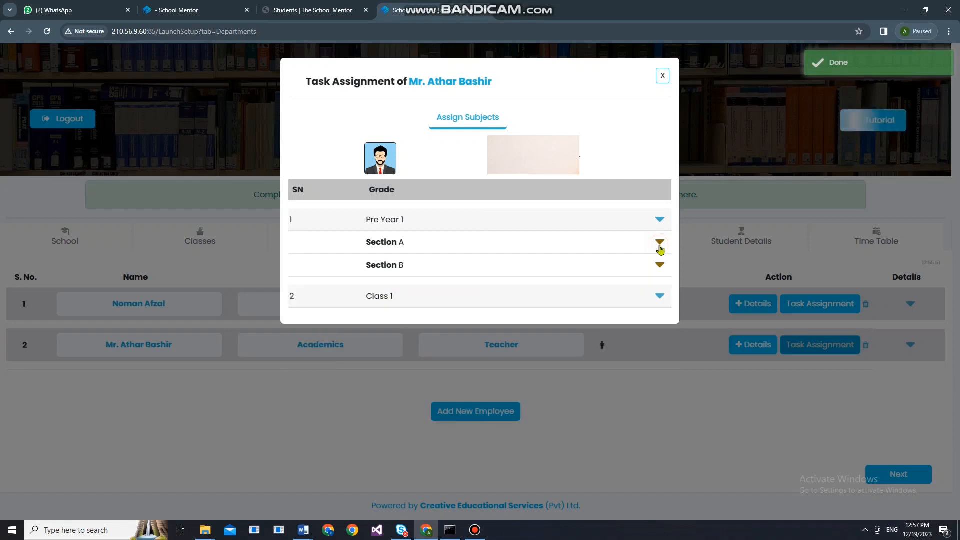
Assign the Urdu subject for Section B of Pre Year 1 to the teacher.
{"action": "left_click", "coordinate": [660, 266]}
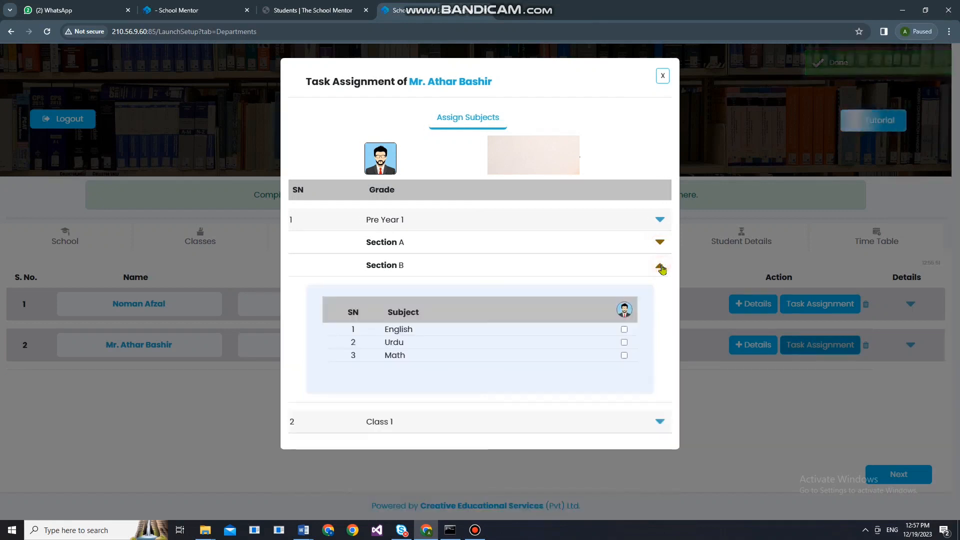
{"action": "left_click", "coordinate": [624, 343]}
{"action": "left_click", "coordinate": [660, 266]}
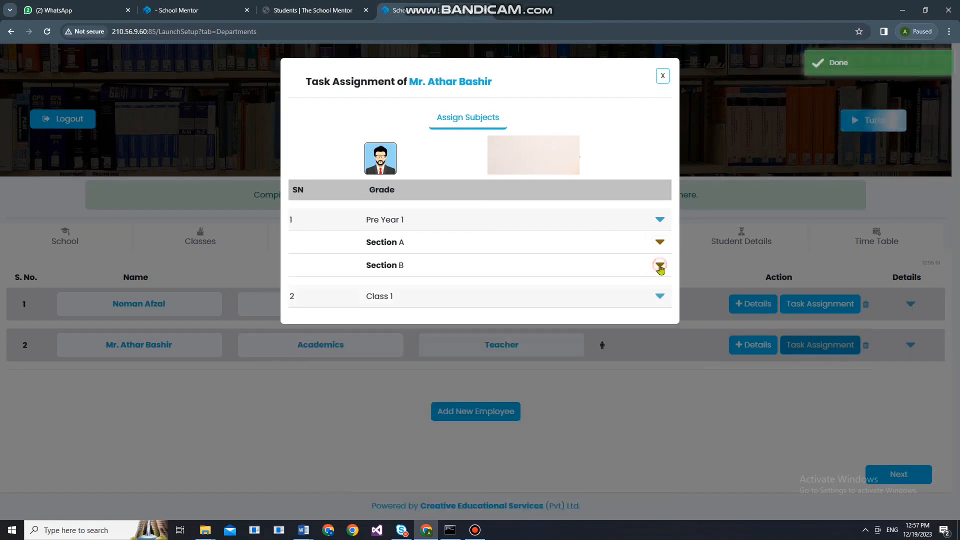
Assign Urdu for Section A of Class 1 to the teacher and close the task assignment.
{"action": "left_click", "coordinate": [660, 297]}
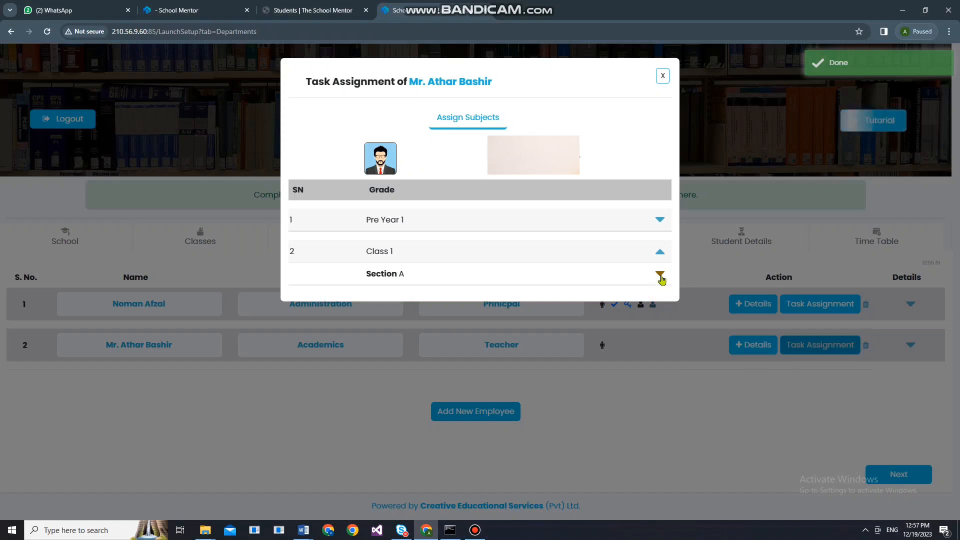
{"action": "left_click", "coordinate": [660, 273]}
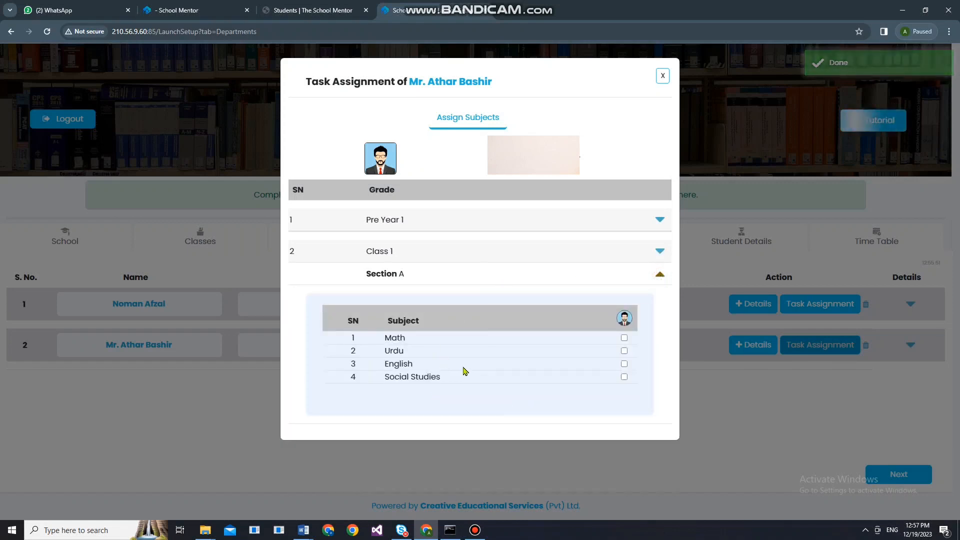
{"action": "left_click", "coordinate": [624, 351]}
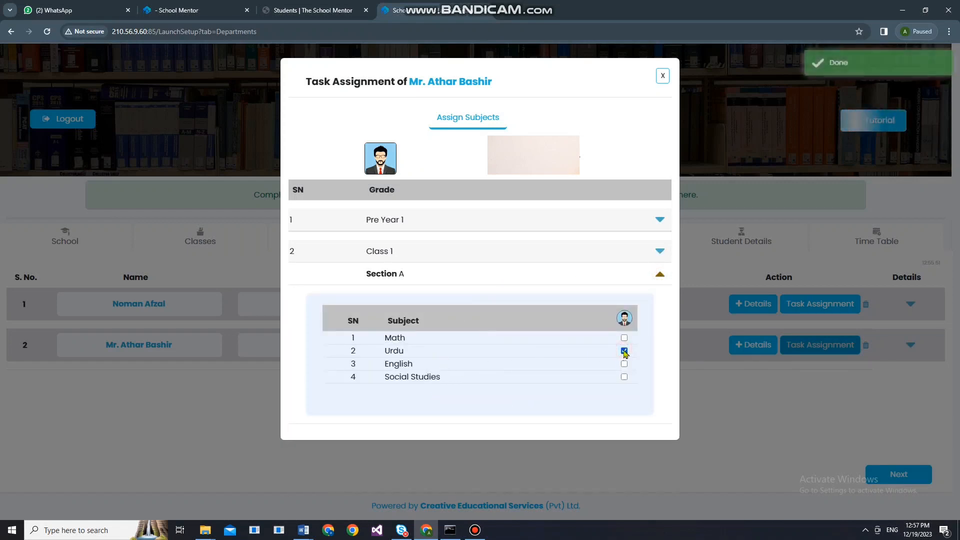
{"action": "left_click", "coordinate": [659, 275]}
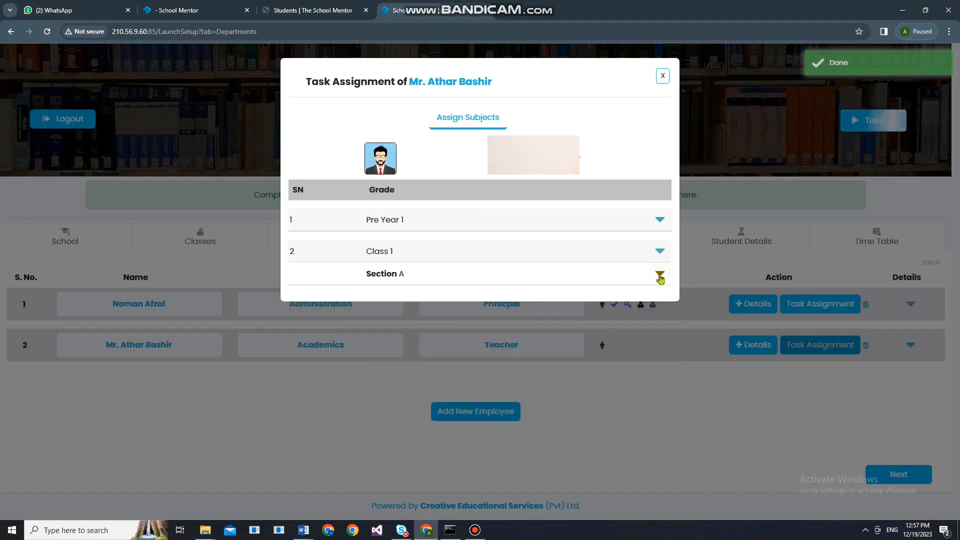
{"action": "left_click", "coordinate": [663, 75]}
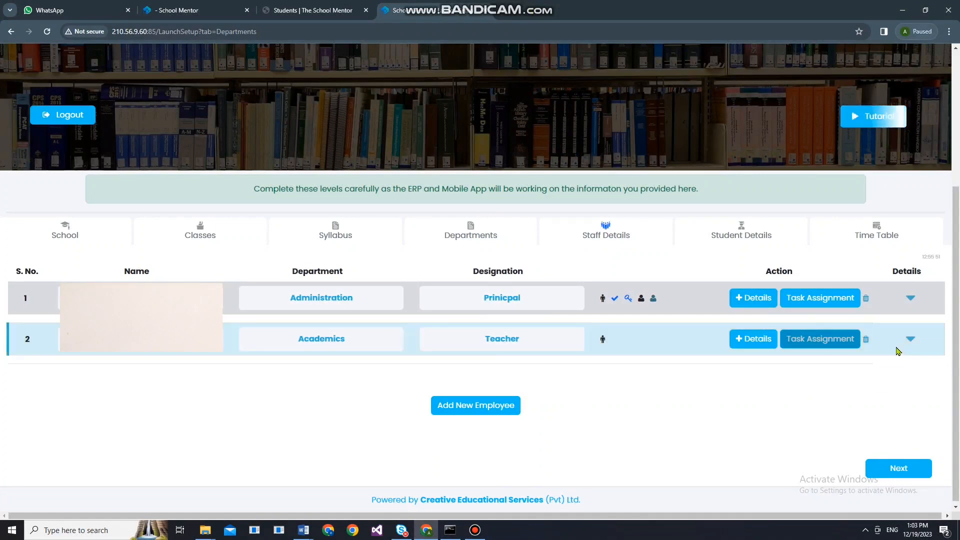
{"action": "left_click", "coordinate": [819, 339]}
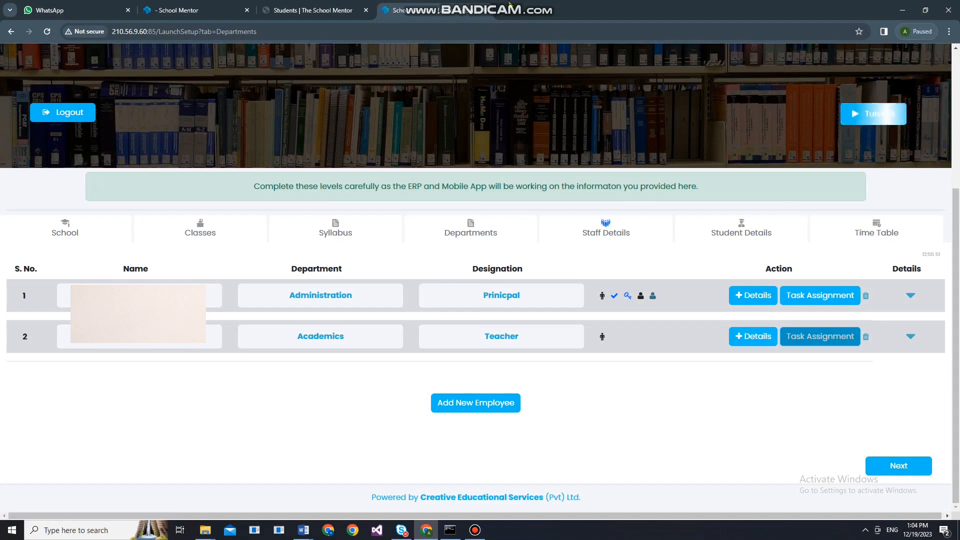
{"action": "mouse_move", "coordinate": [521, 6]}
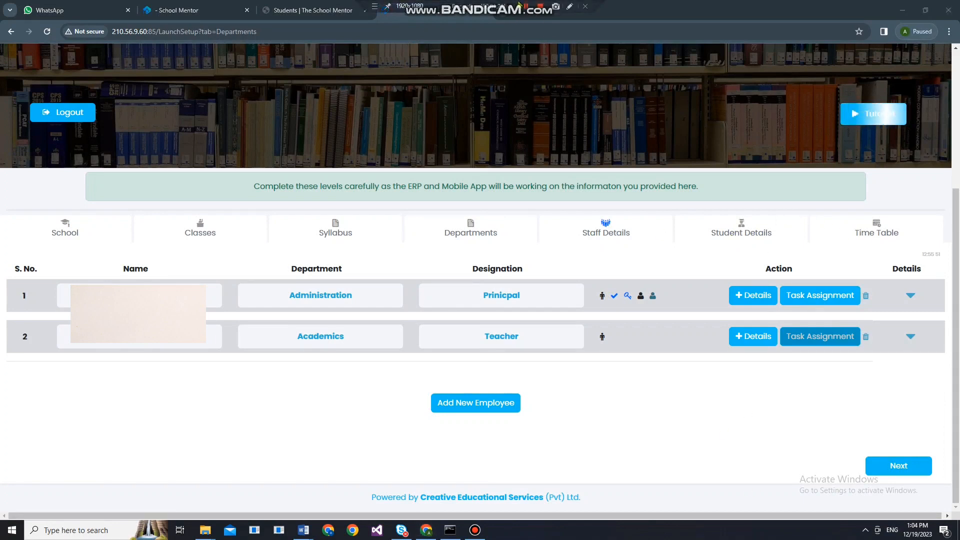